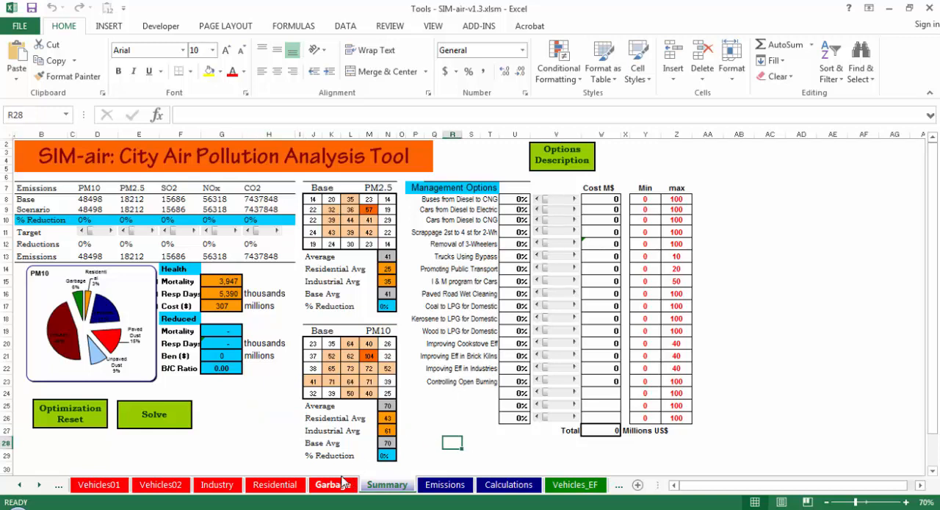
Step: Reset the optimization on the Summary sheet
{"action": "left_click", "coordinate": [234, 443]}
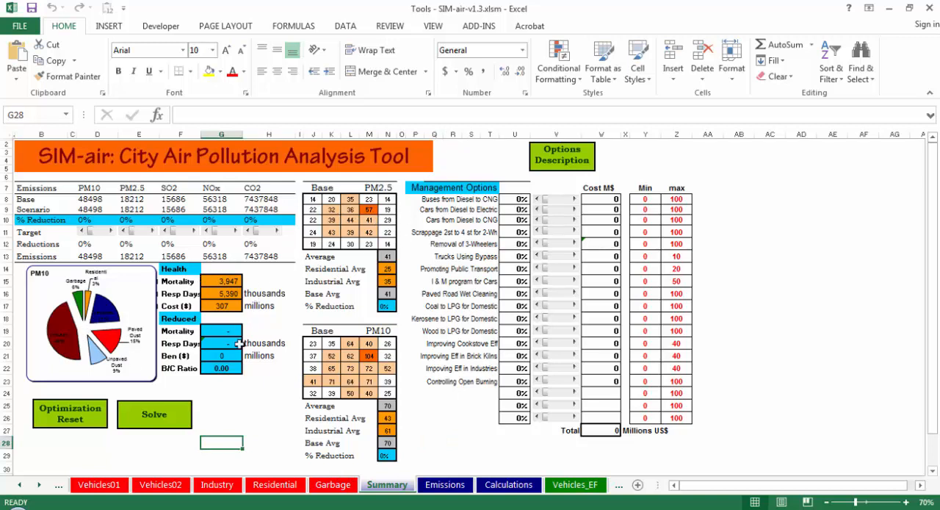
{"action": "left_click", "coordinate": [245, 451]}
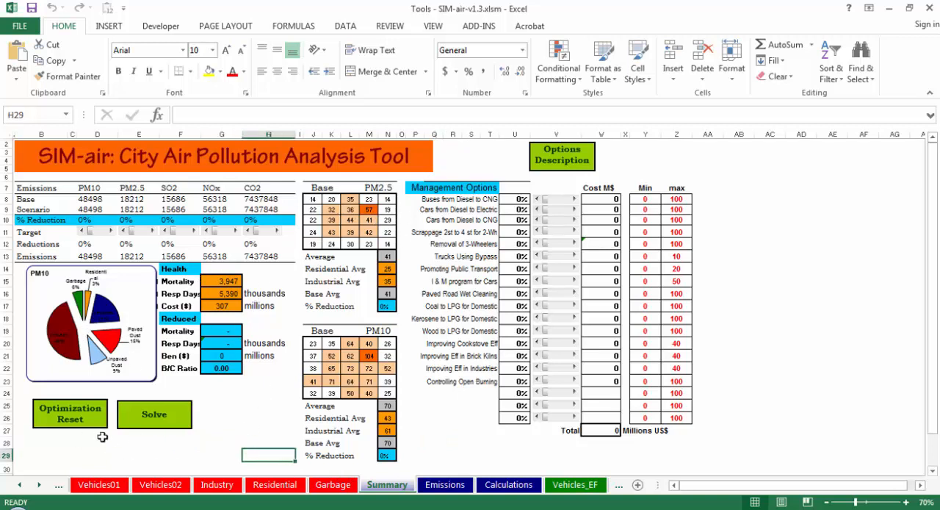
{"action": "left_click", "coordinate": [66, 416]}
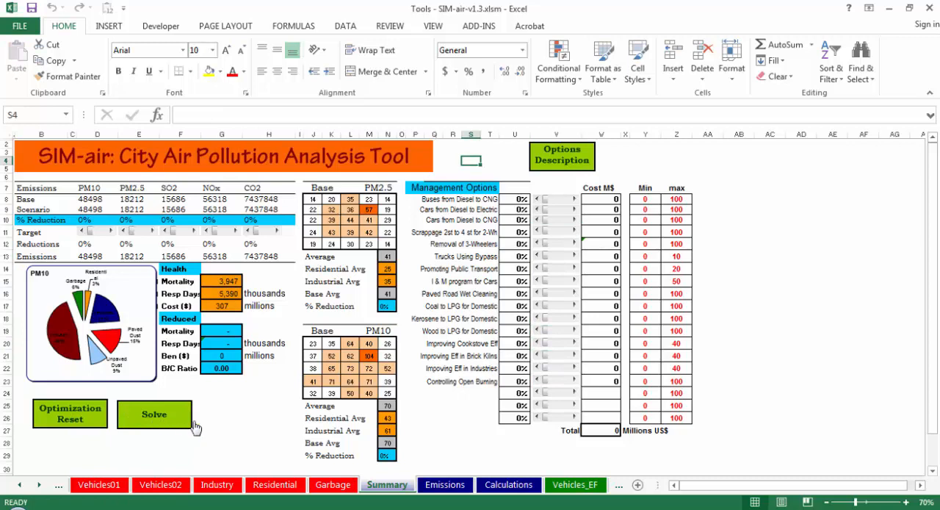
{"action": "left_click", "coordinate": [157, 419]}
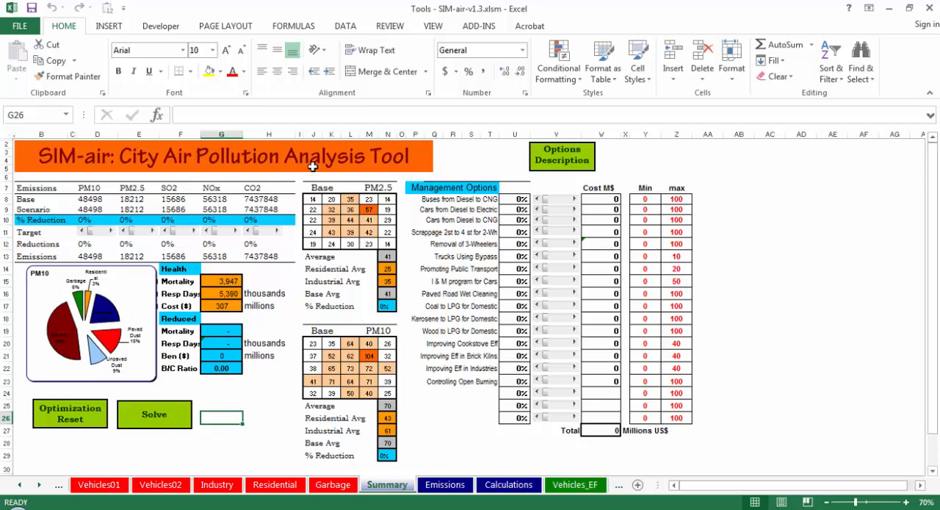
Step: Open the Solver parameters to review the objective cell, changing variable cells and constraints
{"action": "left_click", "coordinate": [347, 25]}
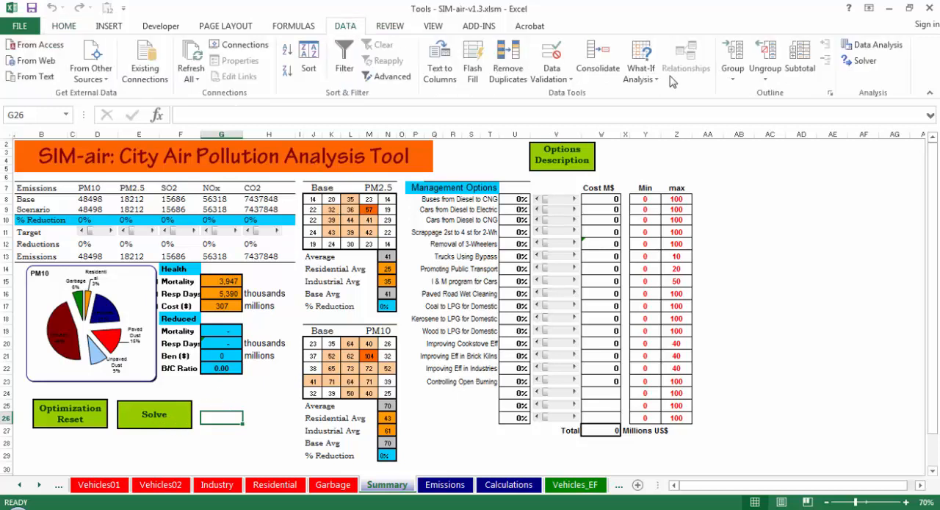
{"action": "left_click", "coordinate": [859, 61]}
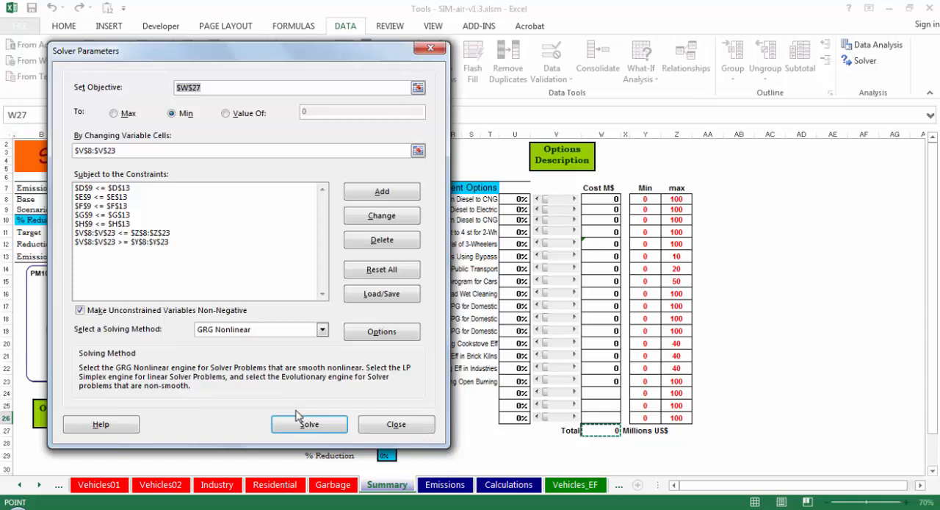
{"action": "left_click", "coordinate": [301, 424]}
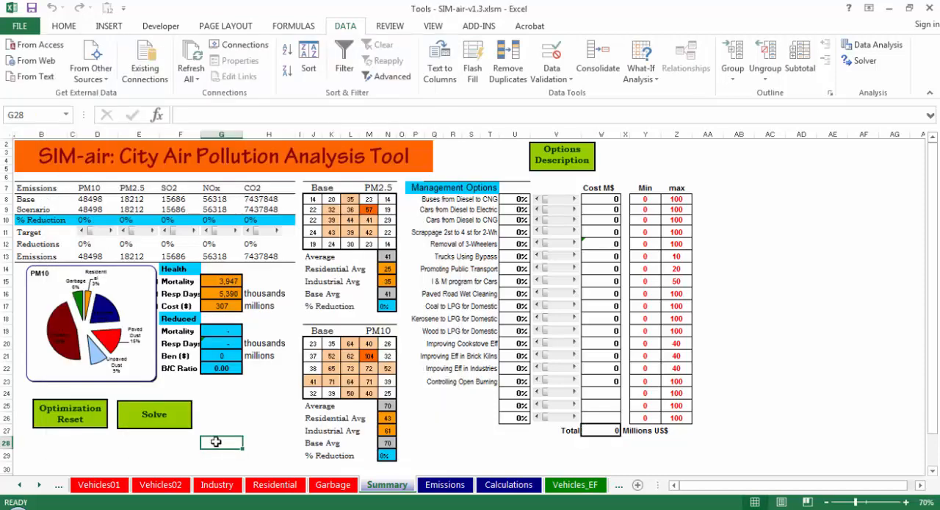
Step: Set the PM10 and PM2.5 reduction targets to 10%, and solve the model, keeping the Solver solution
{"action": "left_click", "coordinate": [104, 232]}
{"action": "left_click", "coordinate": [144, 233]}
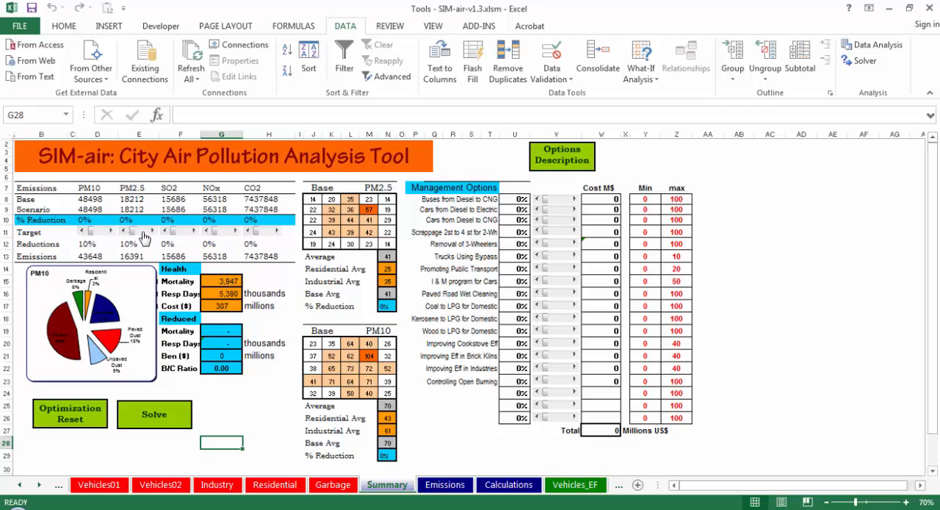
{"action": "left_click", "coordinate": [138, 443]}
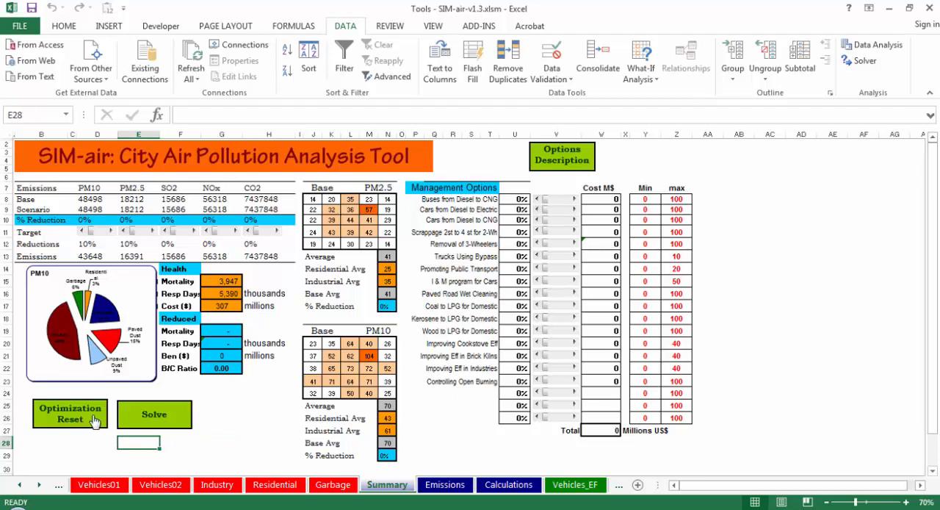
{"action": "left_click", "coordinate": [150, 417]}
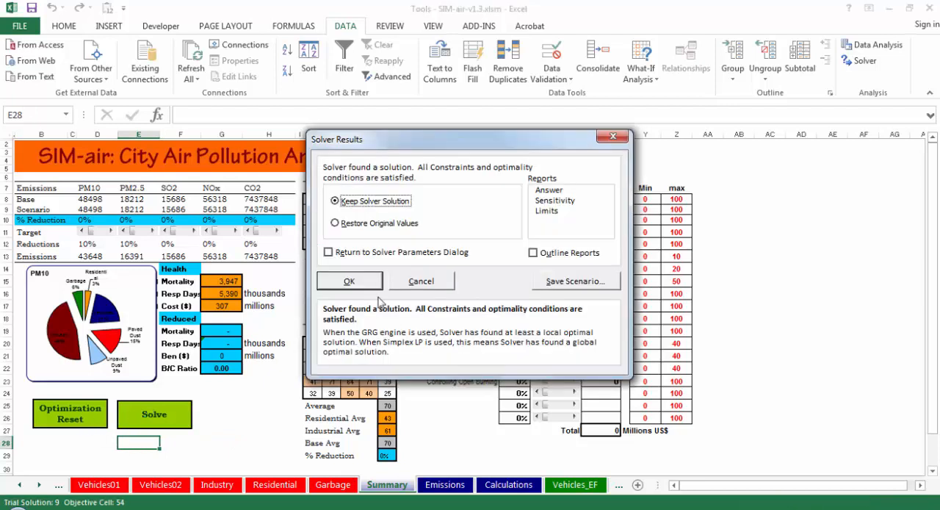
{"action": "left_click", "coordinate": [349, 282]}
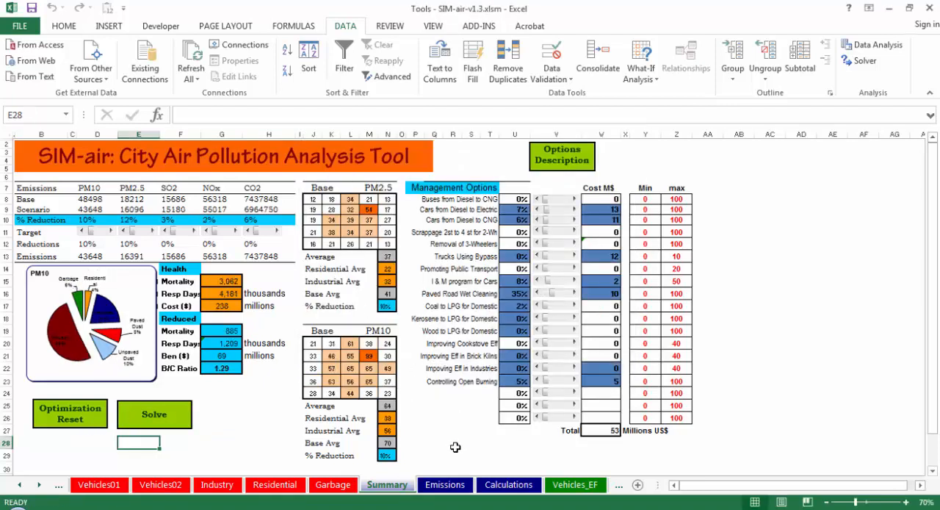
{"action": "left_click", "coordinate": [455, 445]}
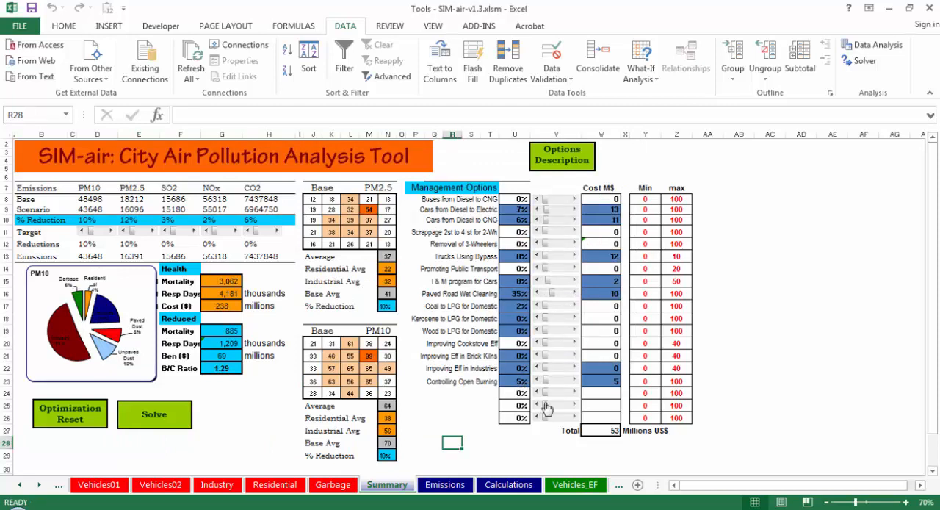
{"action": "left_click", "coordinate": [613, 432]}
{"action": "left_click", "coordinate": [636, 445]}
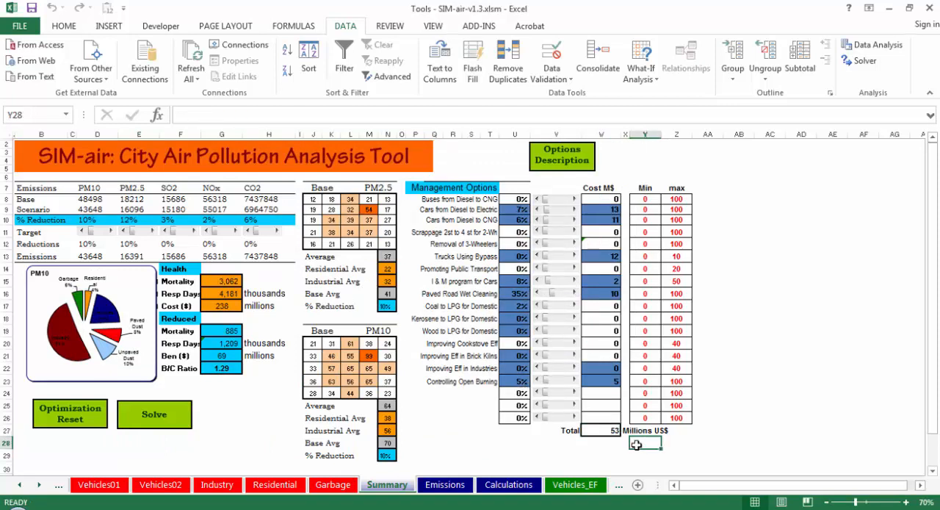
{"action": "left_click", "coordinate": [481, 445]}
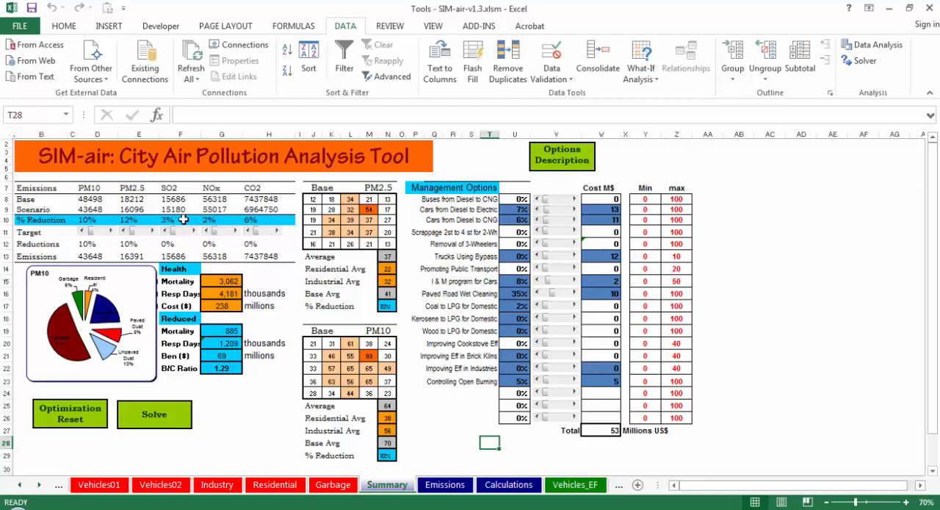
{"action": "left_click", "coordinate": [234, 411]}
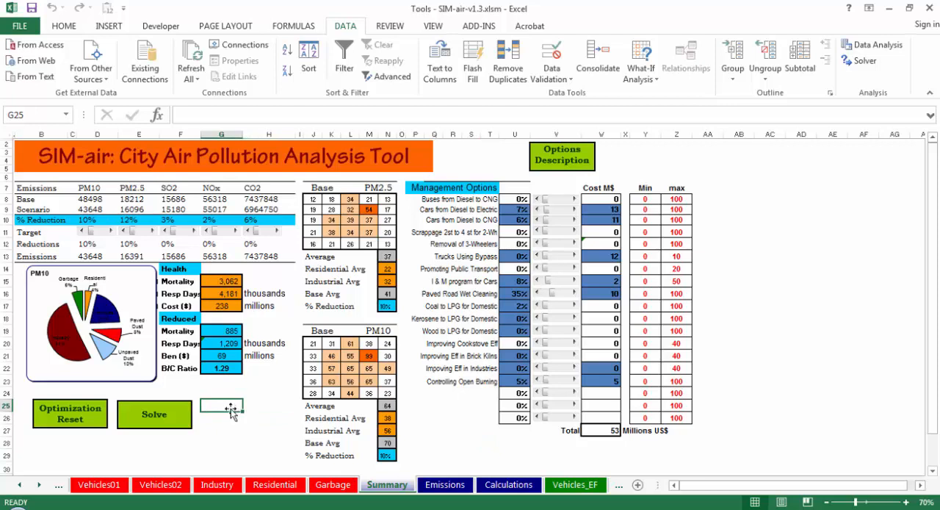
Step: Reset the optimization and re-solve it with an added 10% CO2 reduction target, keeping the Solver solution
{"action": "left_click", "coordinate": [87, 408]}
{"action": "left_click", "coordinate": [272, 232]}
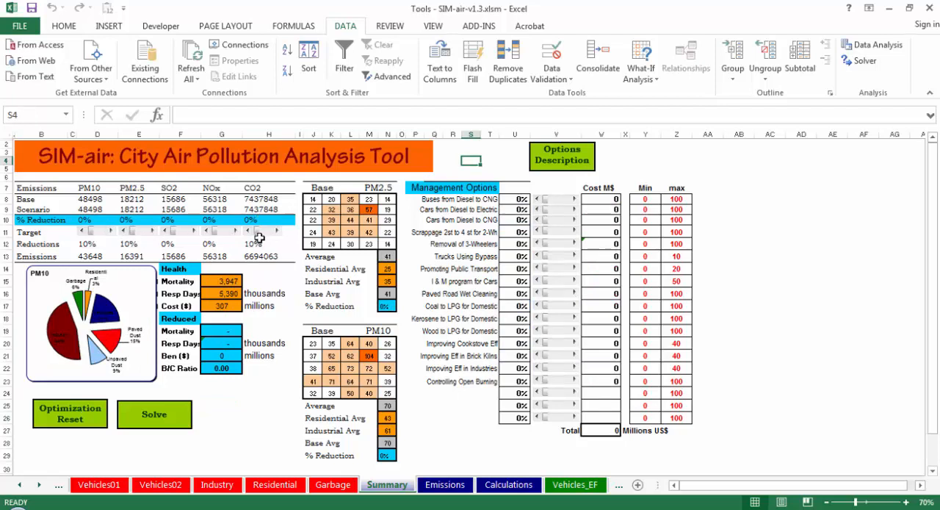
{"action": "left_click", "coordinate": [154, 414]}
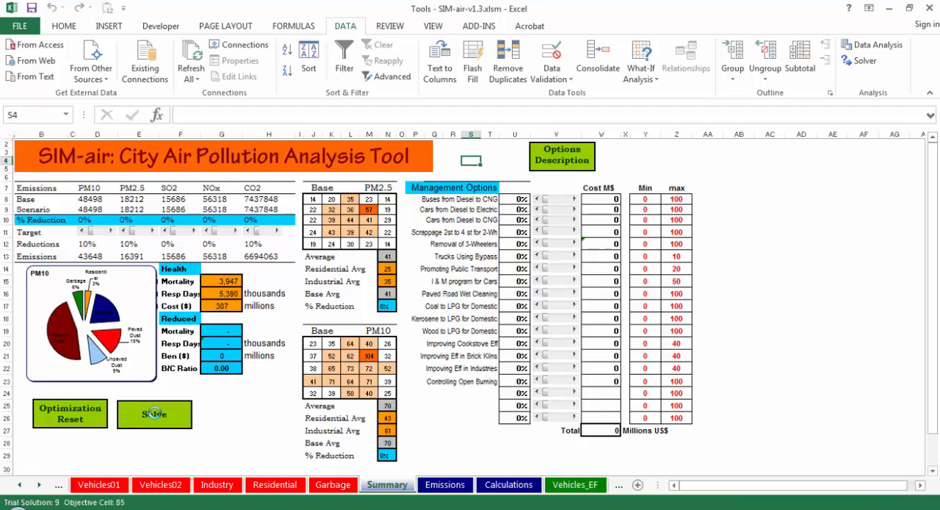
{"action": "left_click", "coordinate": [365, 282]}
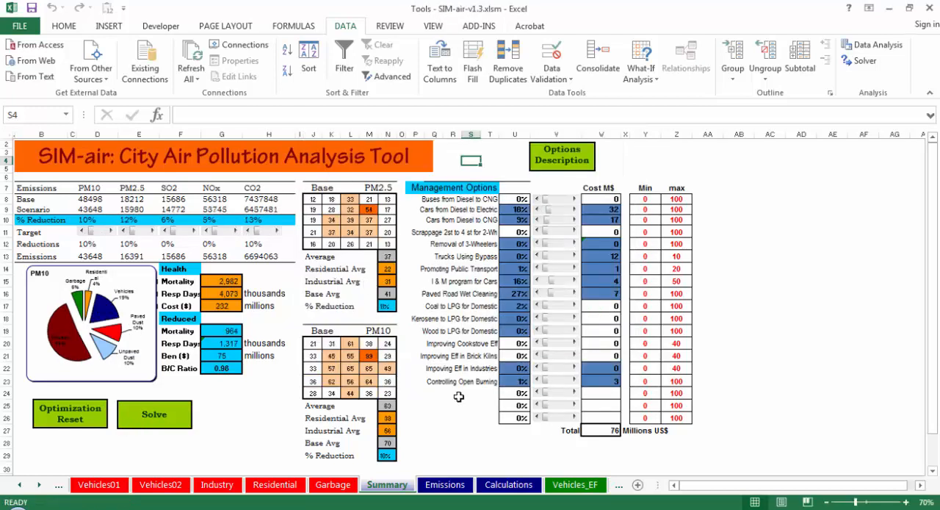
{"action": "left_click", "coordinate": [444, 431]}
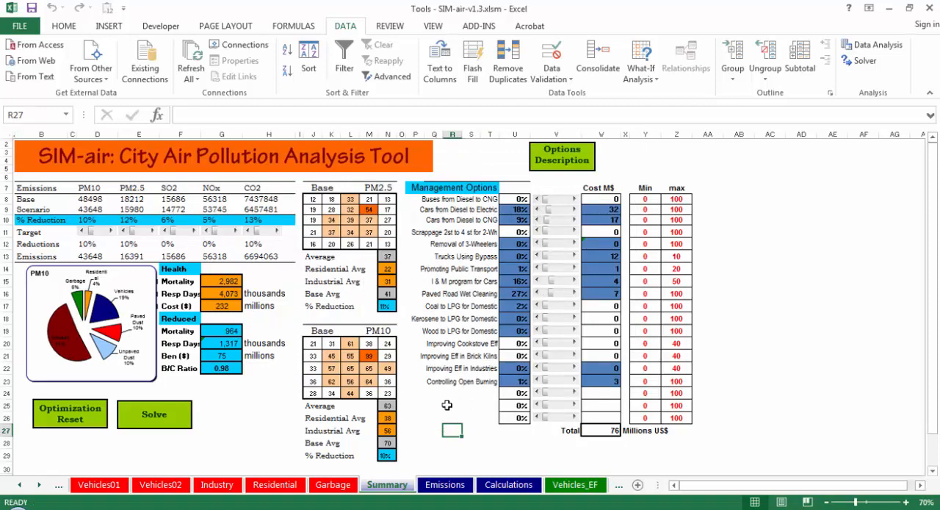
{"action": "left_click", "coordinate": [514, 441]}
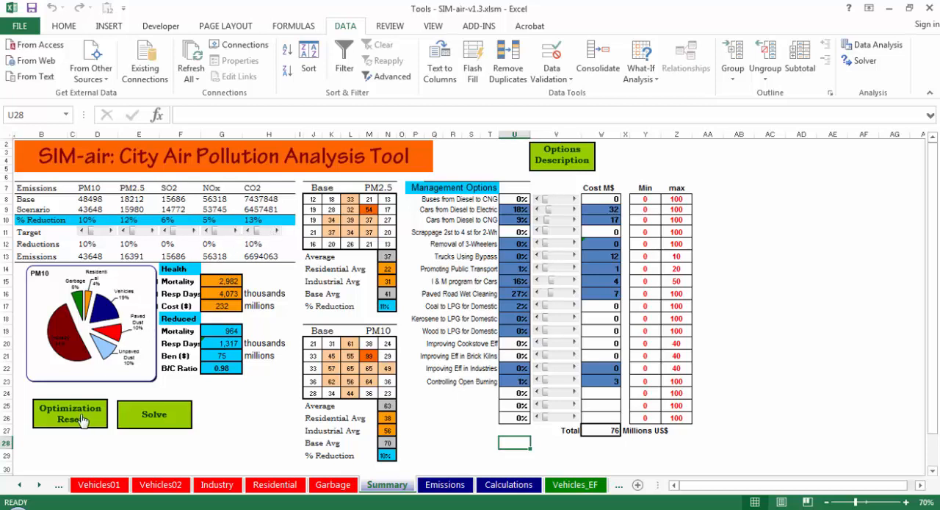
Step: Set the PM10, PM2.5 and CO2 reduction targets to 0% and the SO2 target to 10%
{"action": "left_click", "coordinate": [83, 232]}
{"action": "triple_click", "coordinate": [83, 232]}
{"action": "left_click", "coordinate": [248, 231]}
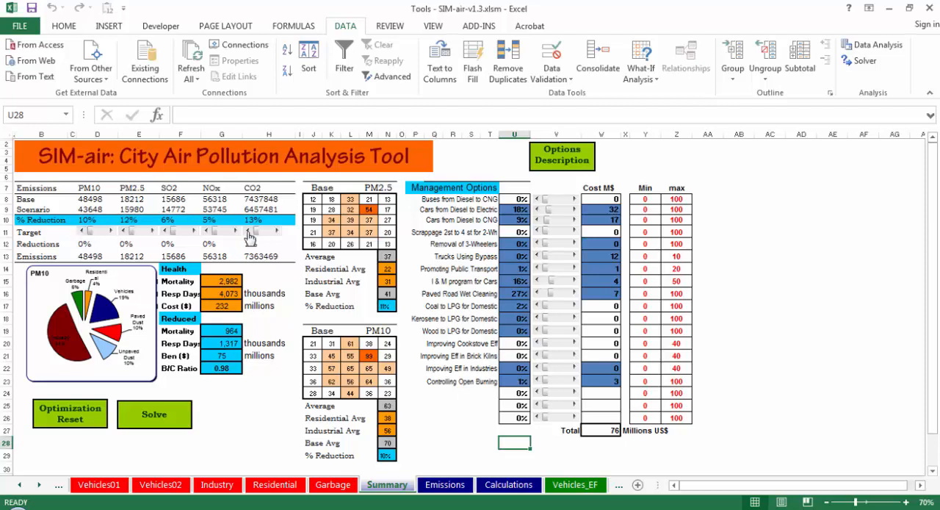
{"action": "left_click", "coordinate": [188, 233]}
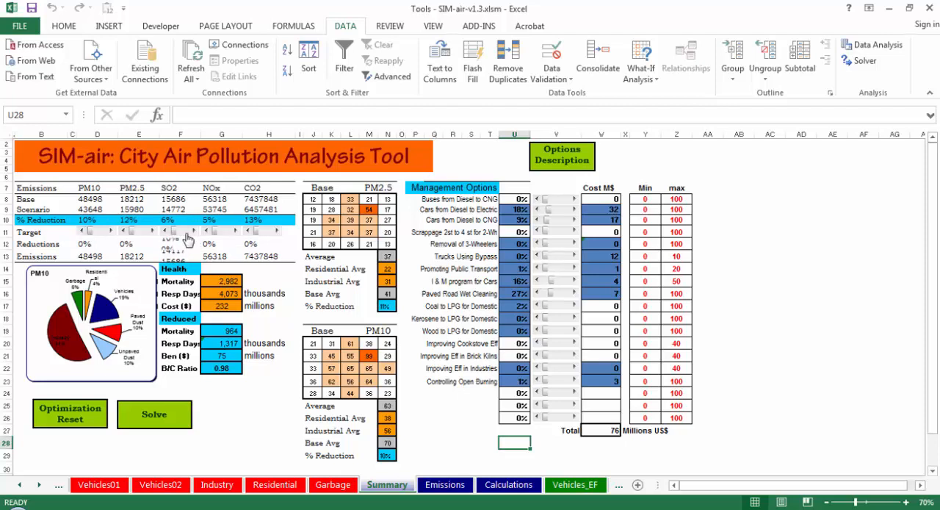
Step: Reset the optimization and solve it for the SO2-only target, keeping the Solver solution
{"action": "left_click", "coordinate": [79, 410]}
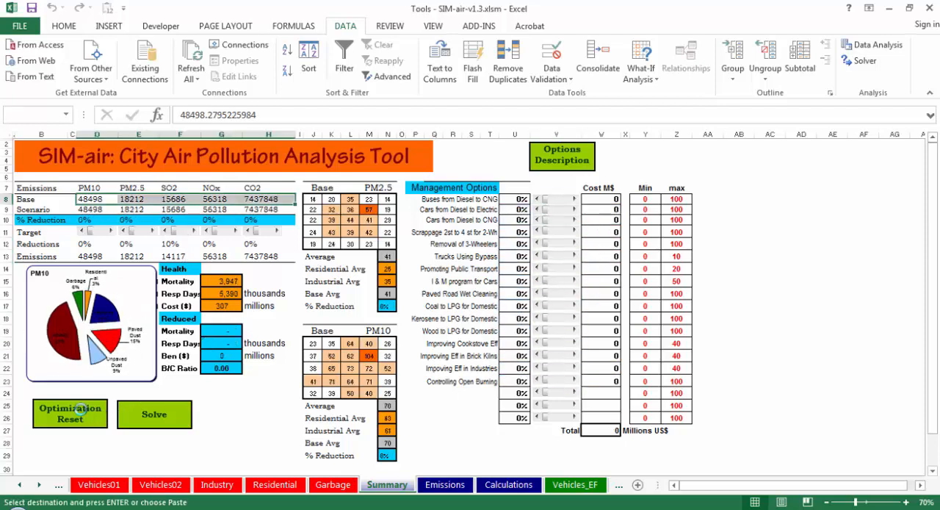
{"action": "left_click", "coordinate": [151, 415]}
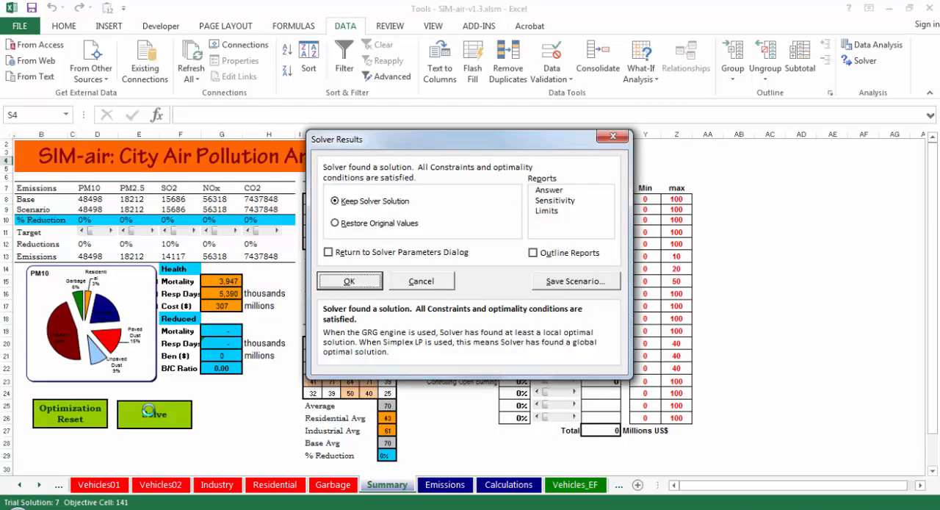
{"action": "left_click", "coordinate": [349, 282]}
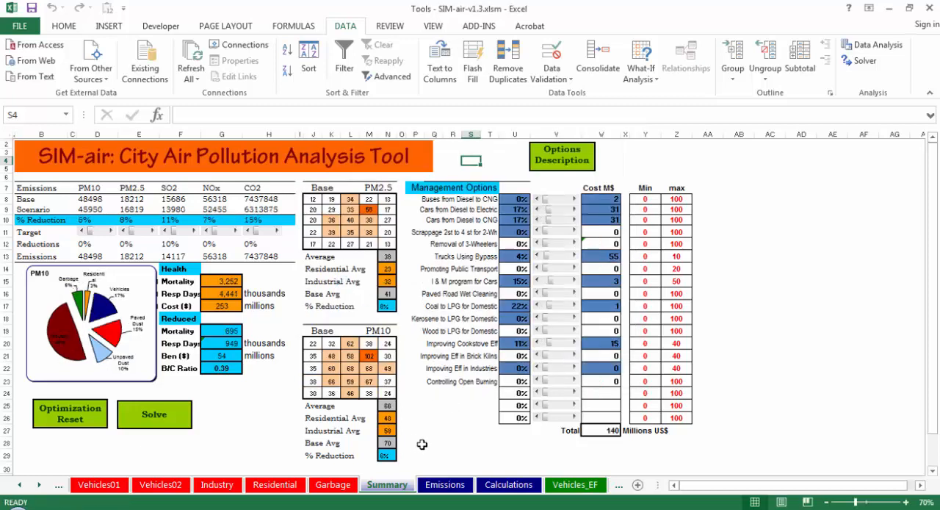
{"action": "left_click", "coordinate": [453, 439]}
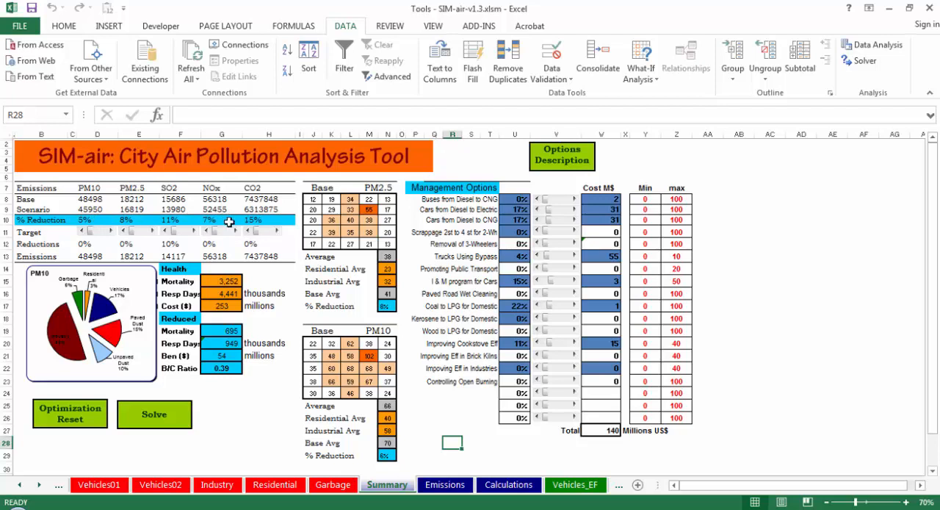
Step: Reset the optimization and set the PM10, PM2.5, NOx and CO2 reduction targets to 10%
{"action": "left_click", "coordinate": [71, 416]}
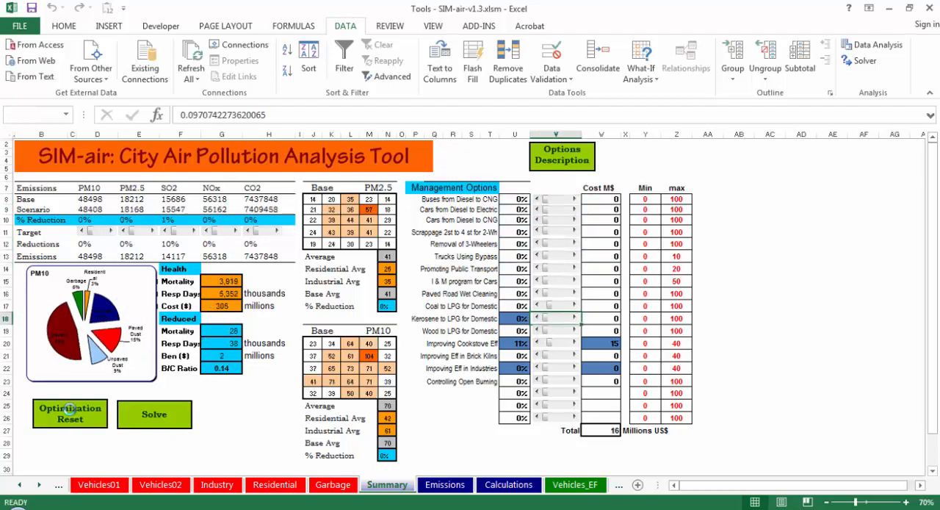
{"action": "left_click", "coordinate": [111, 232]}
{"action": "left_click", "coordinate": [147, 233]}
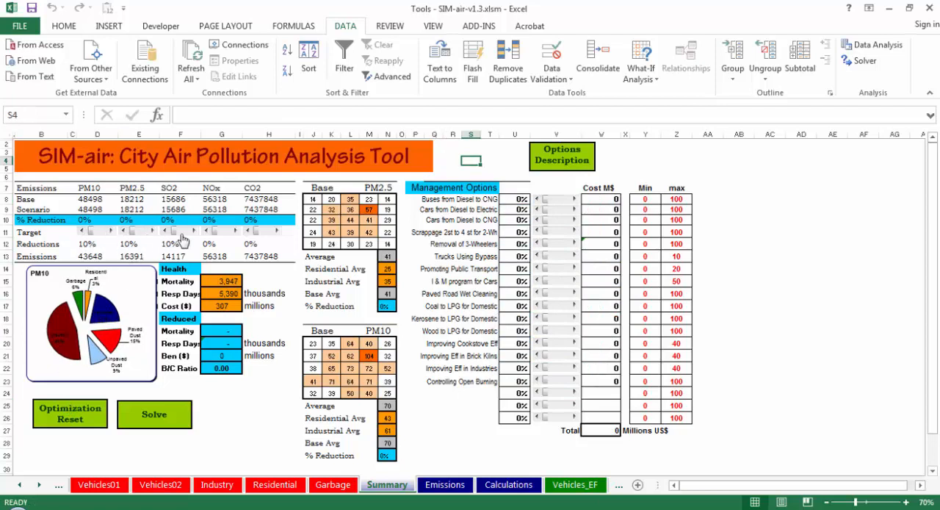
{"action": "left_click", "coordinate": [224, 233]}
{"action": "left_click", "coordinate": [273, 231]}
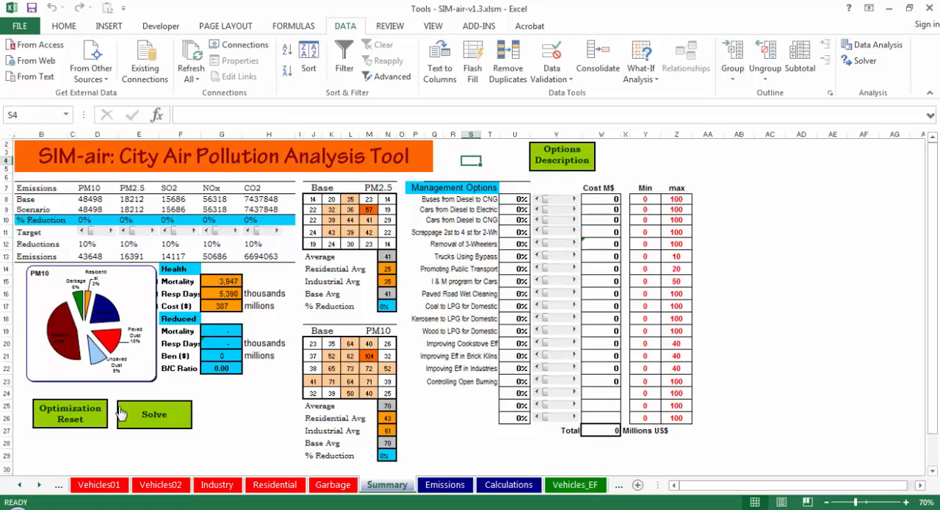
Step: Solve the model for the 10% targets on all five pollutants, keeping the Solver solution
{"action": "left_click", "coordinate": [168, 411]}
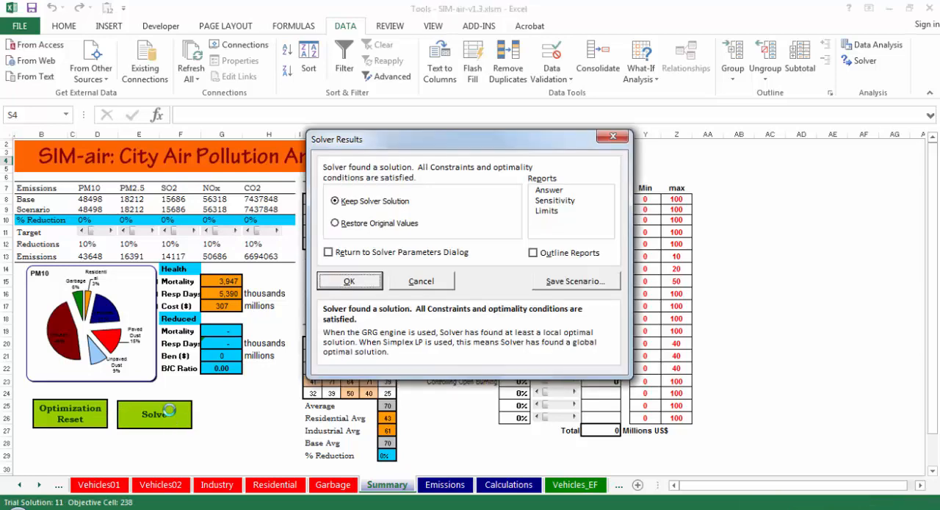
{"action": "left_click", "coordinate": [350, 283]}
{"action": "left_click", "coordinate": [452, 430]}
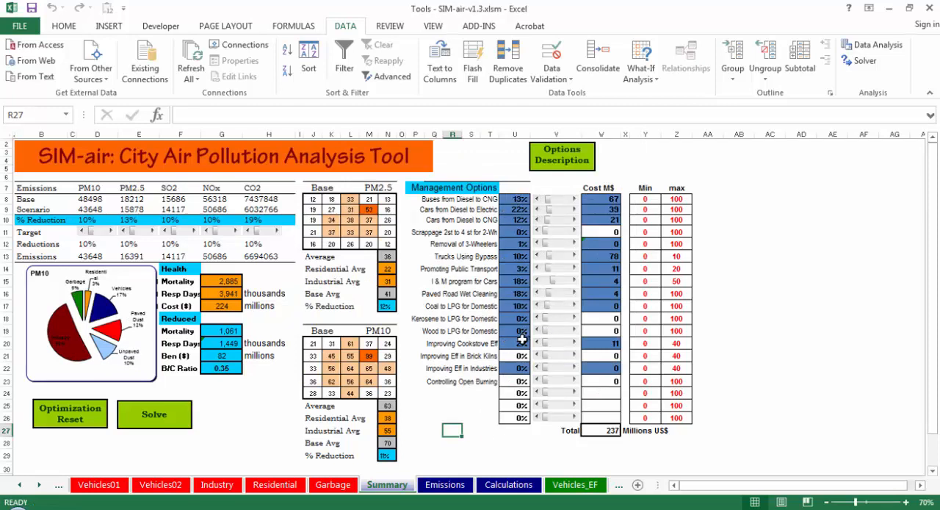
{"action": "left_click", "coordinate": [460, 467]}
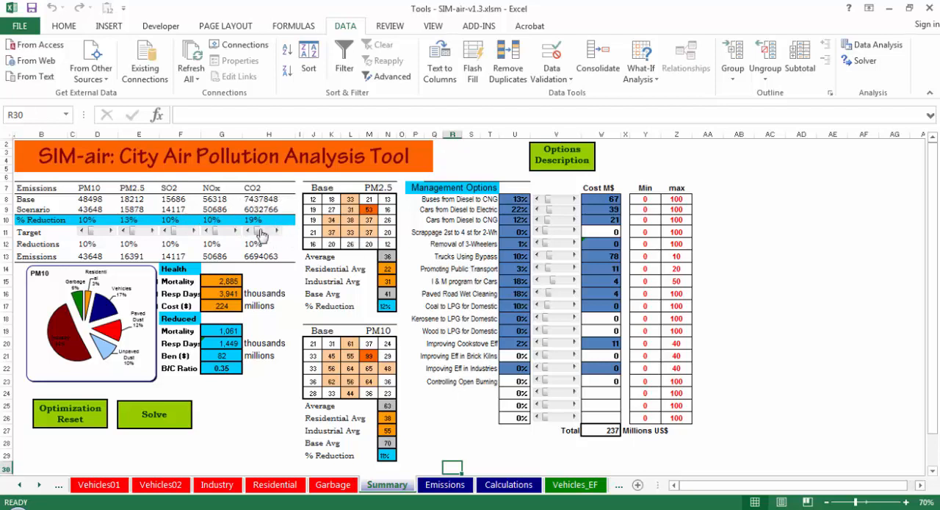
Step: Run the optimization again from the current solution with the same targets, and keep the result
{"action": "left_click", "coordinate": [127, 420]}
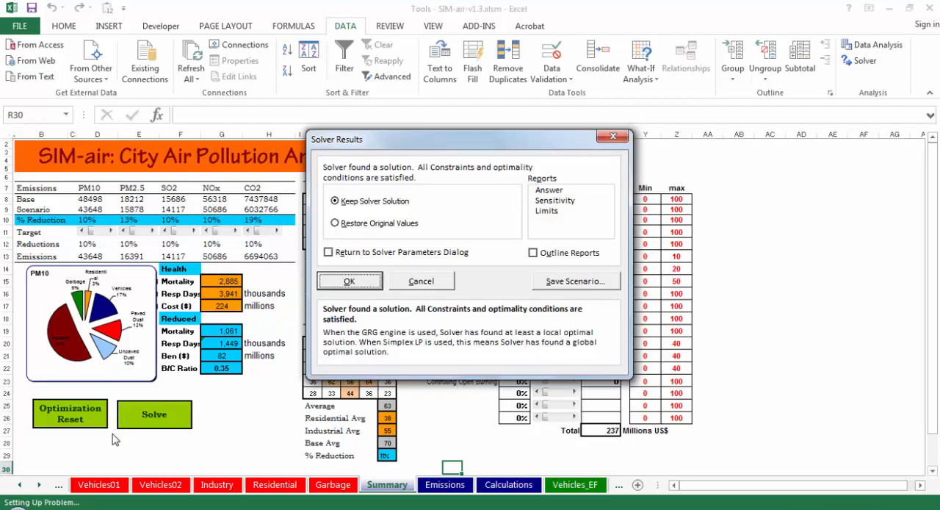
{"action": "left_click", "coordinate": [338, 286]}
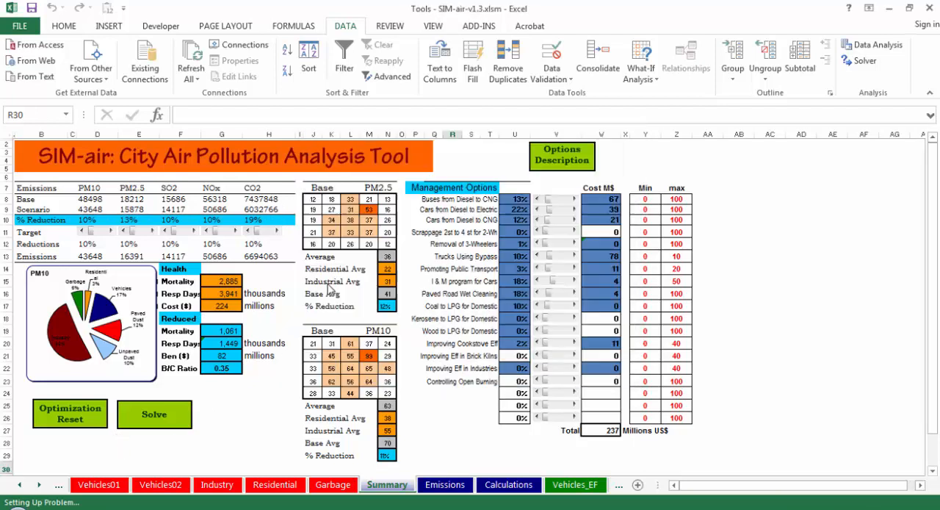
{"action": "left_click", "coordinate": [235, 408]}
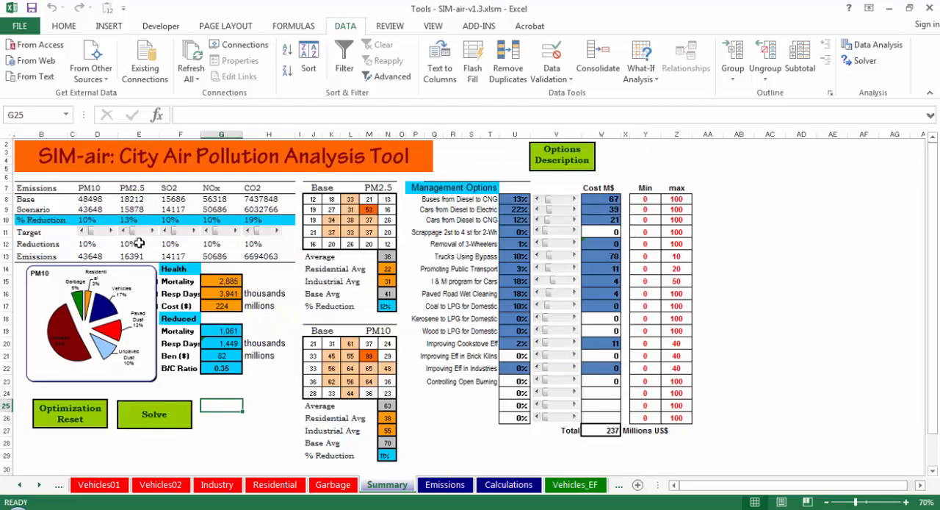
Step: Set the PM2.5 reduction target to 30%, reset the optimization and solve it for that target
{"action": "left_click", "coordinate": [144, 232]}
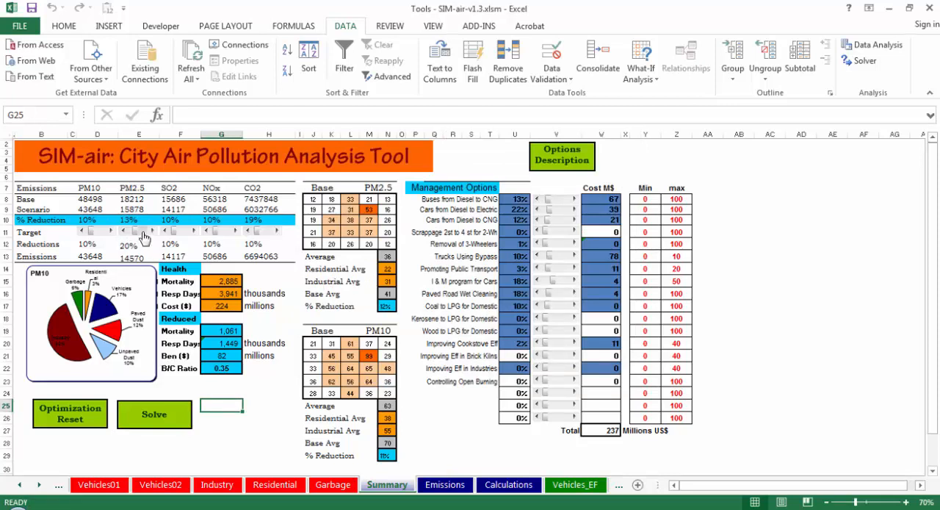
{"action": "left_click", "coordinate": [74, 415]}
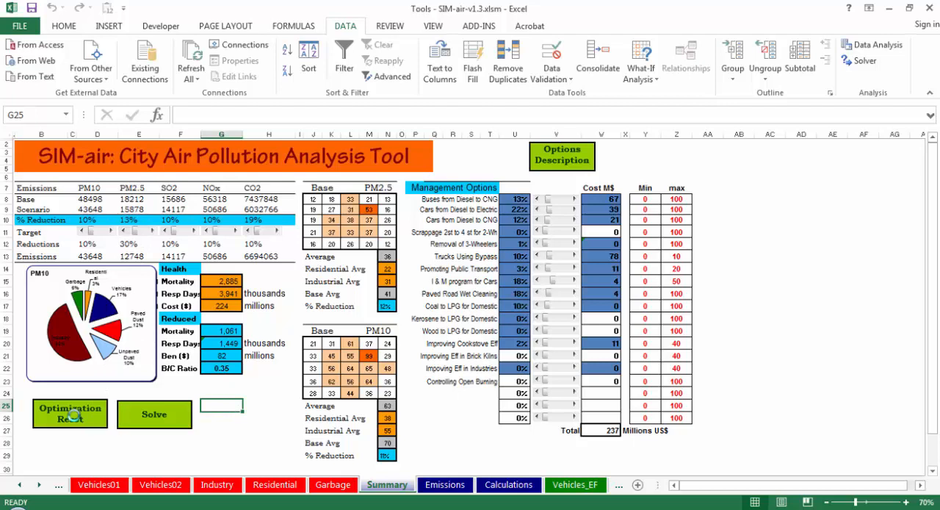
{"action": "left_click", "coordinate": [154, 416]}
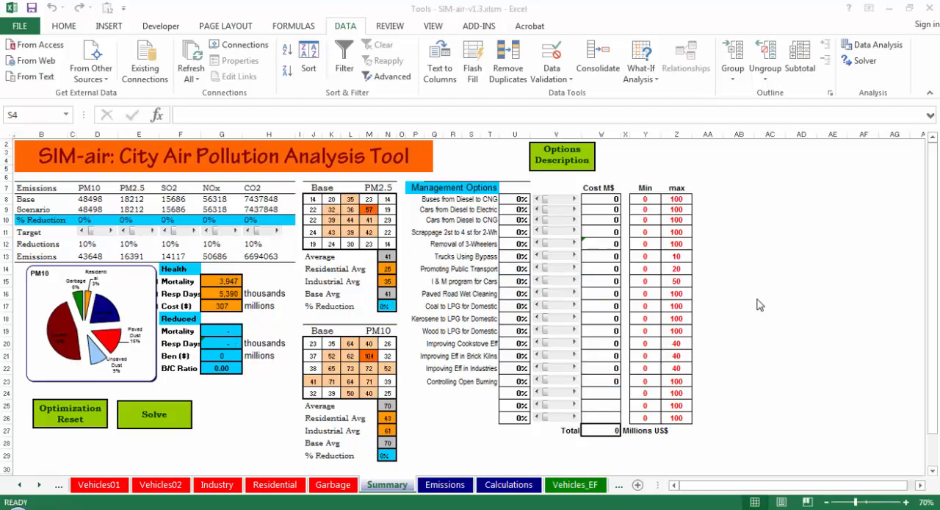
{"action": "left_click", "coordinate": [740, 255]}
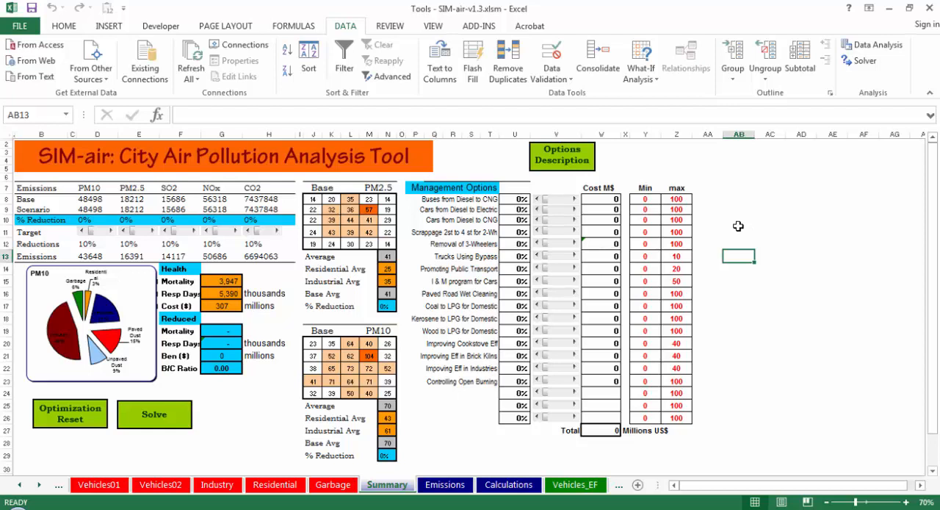
Step: Set the minimum for Buses from Diesel to CNG to 30 and solve the model, keeping the Solver solution
{"action": "left_click", "coordinate": [653, 200]}
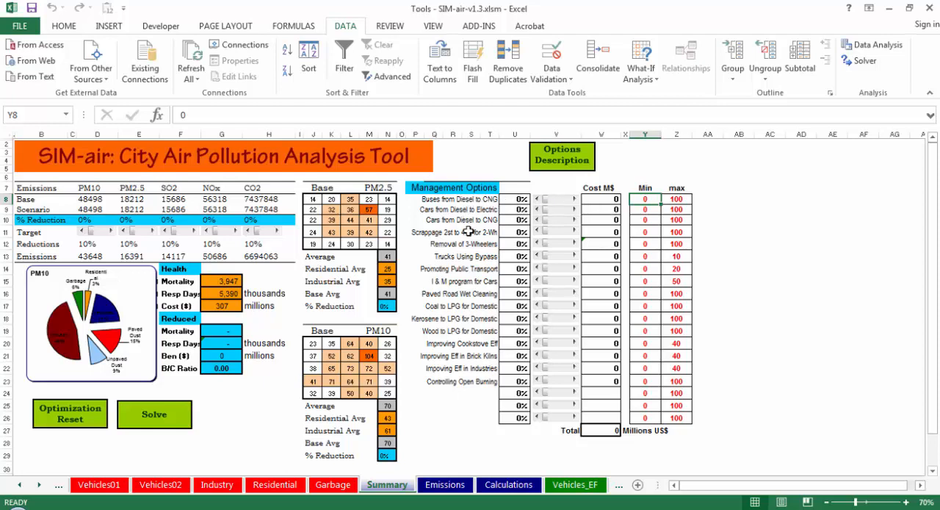
{"action": "type", "text": "3"}
{"action": "key", "text": "Return"}
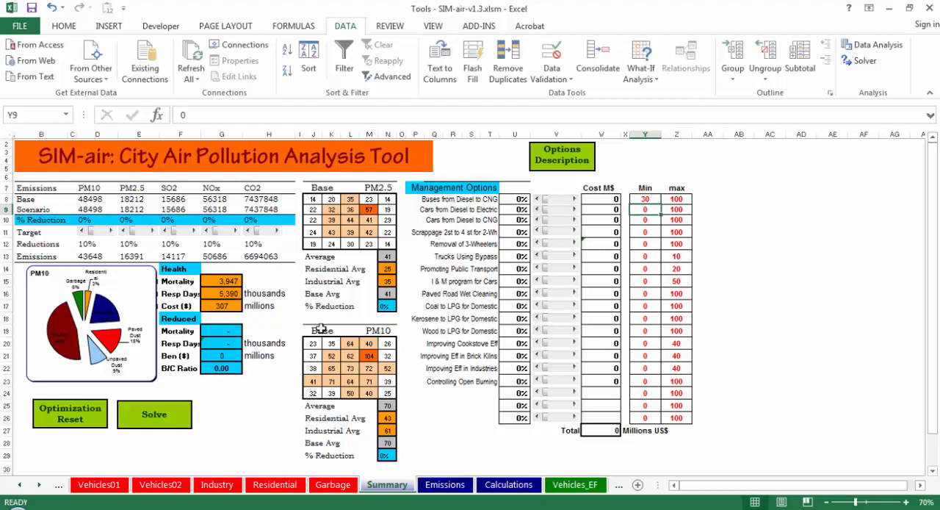
{"action": "left_click", "coordinate": [154, 415]}
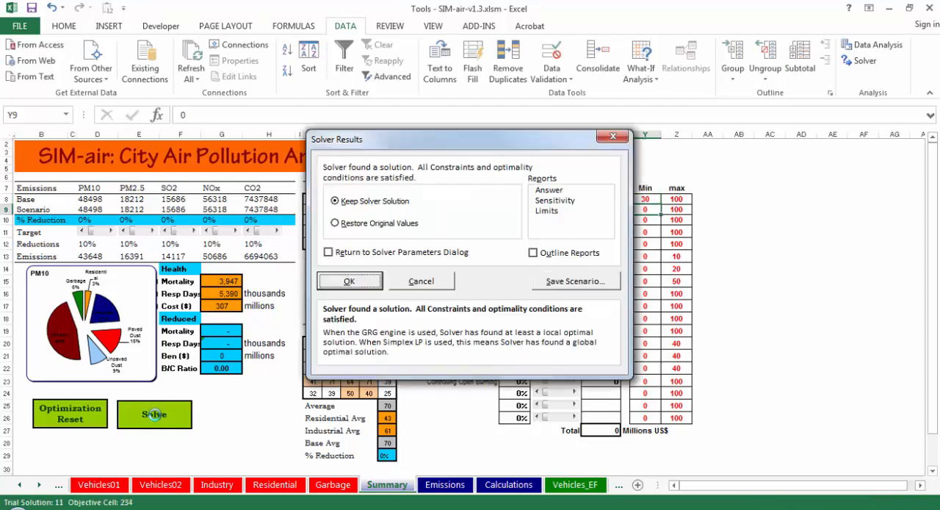
{"action": "left_click", "coordinate": [356, 291]}
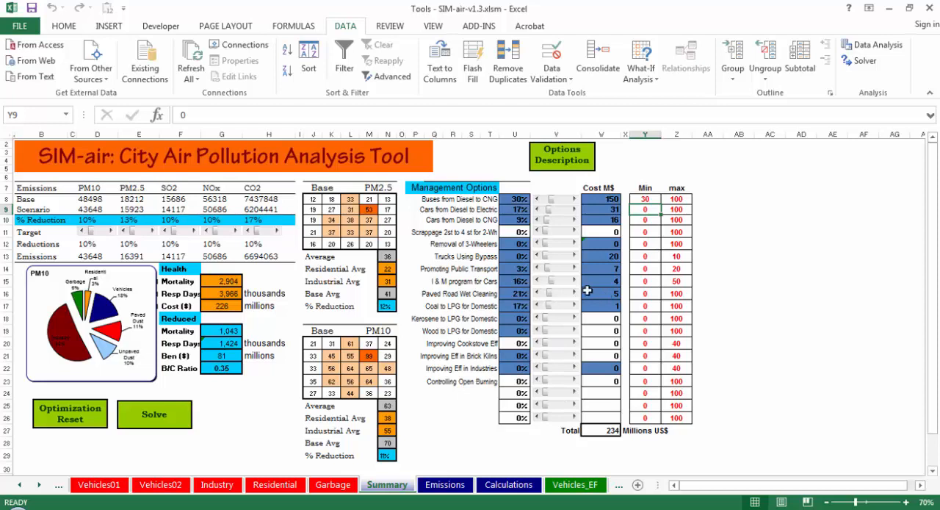
Step: Reset the optimization and add a Solver constraint limiting the health mortality cell G15 to at most 1000
{"action": "left_click", "coordinate": [64, 418]}
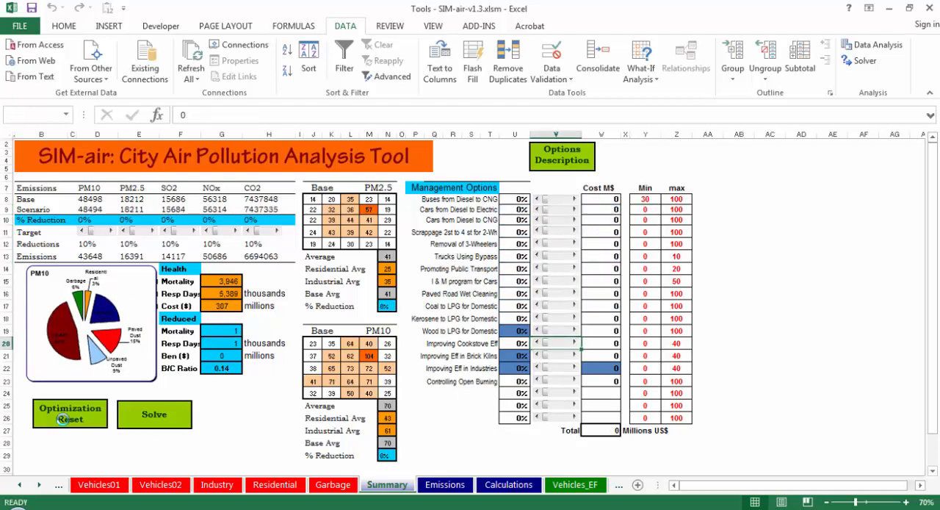
{"action": "left_click", "coordinate": [103, 442]}
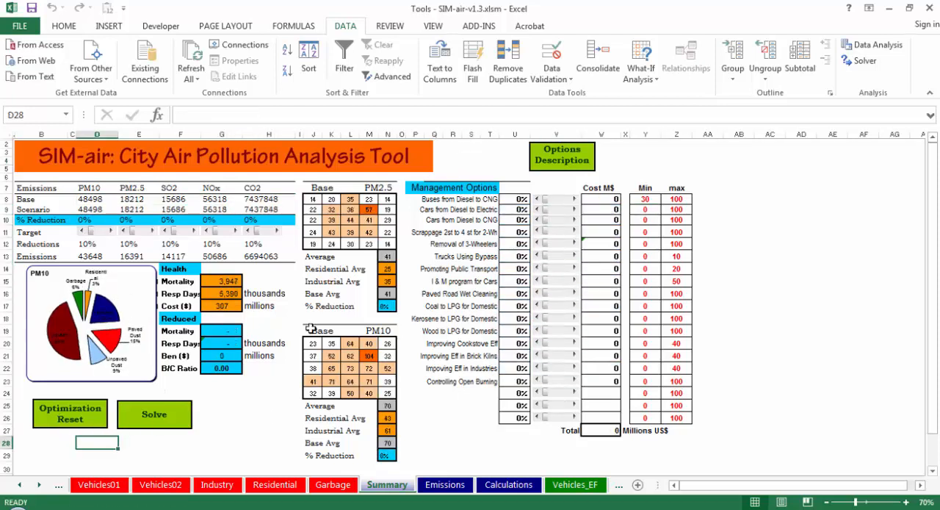
{"action": "left_click", "coordinate": [864, 66]}
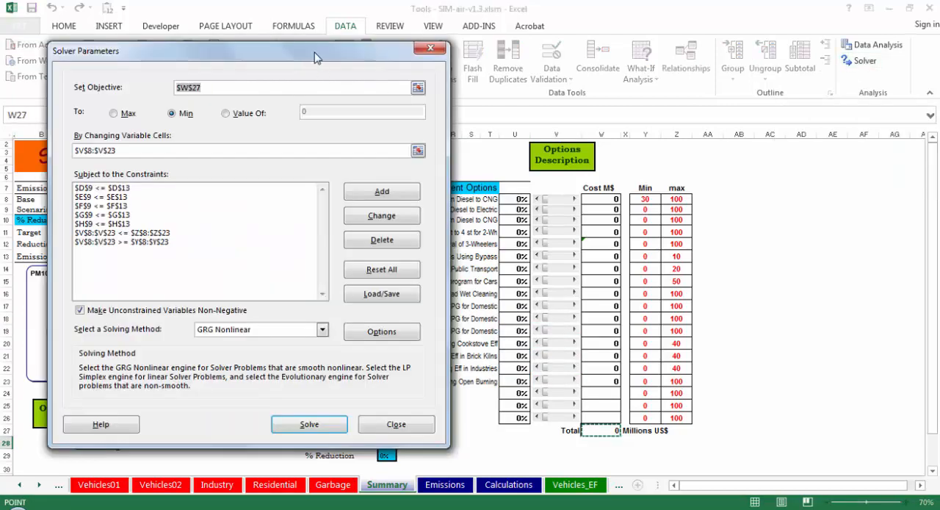
{"action": "left_click", "coordinate": [382, 191]}
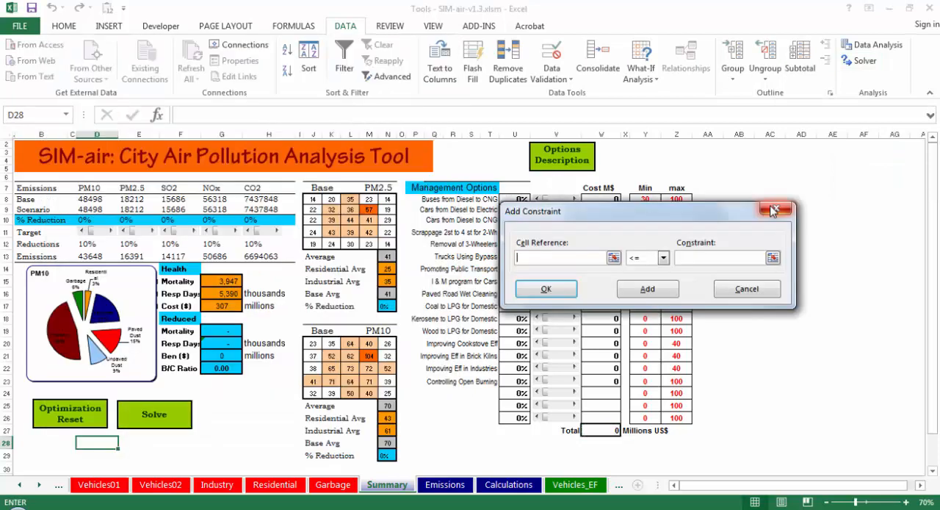
{"action": "left_click", "coordinate": [229, 283]}
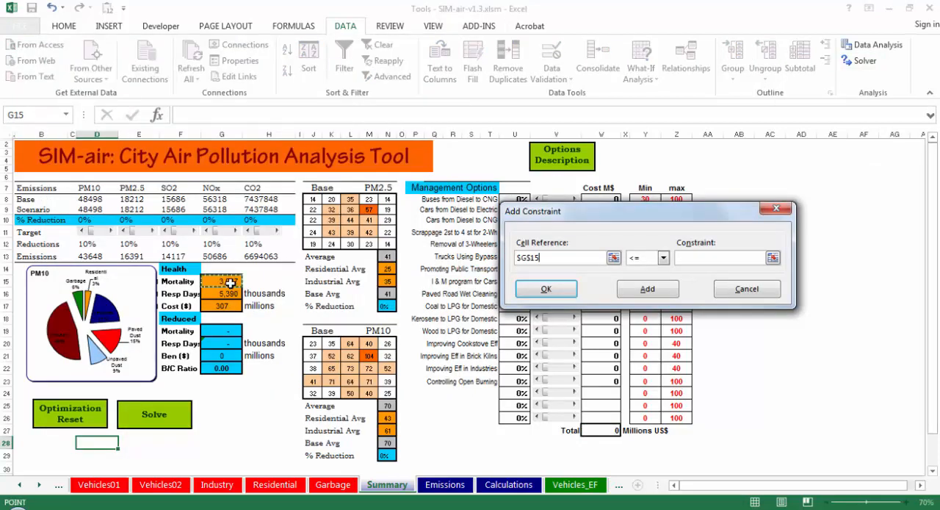
{"action": "left_click", "coordinate": [688, 255]}
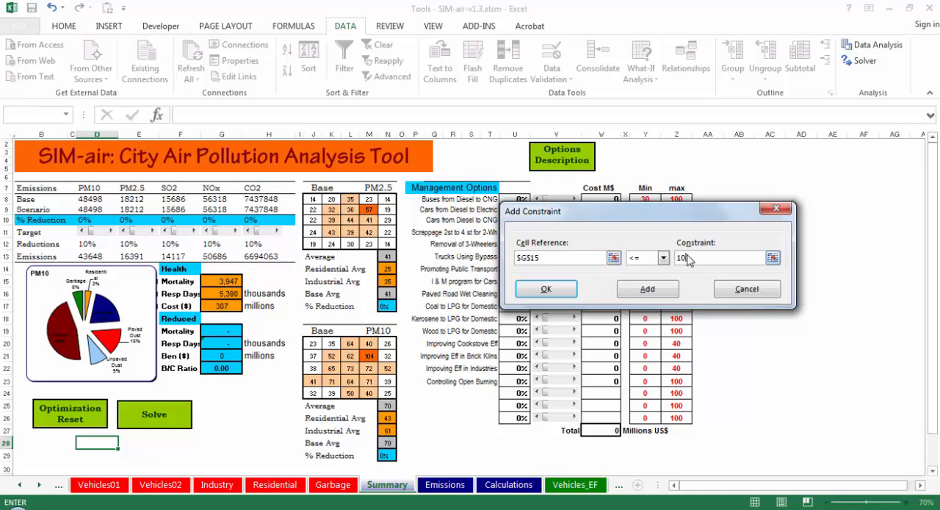
{"action": "type", "text": "1000"}
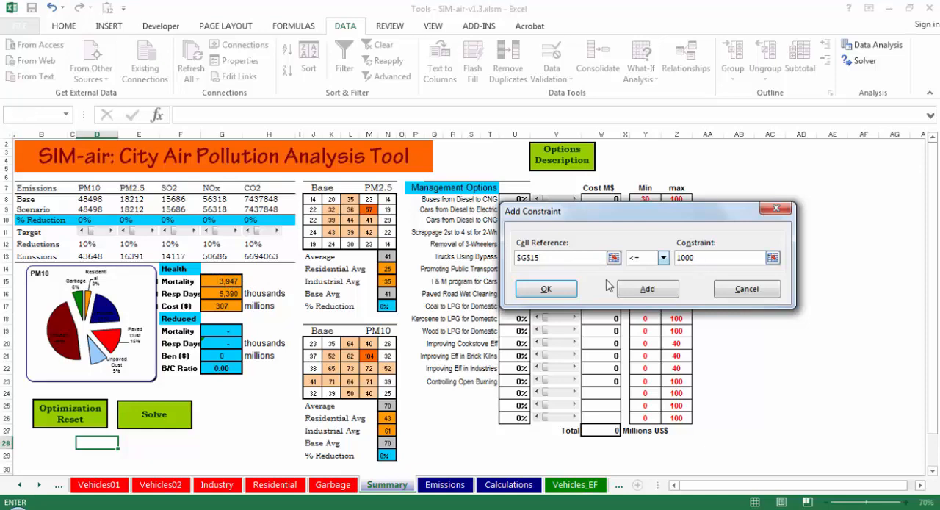
{"action": "left_click", "coordinate": [546, 288]}
Step: Solve the model with the mortality constraint and keep the Solver solution
{"action": "left_click", "coordinate": [703, 435]}
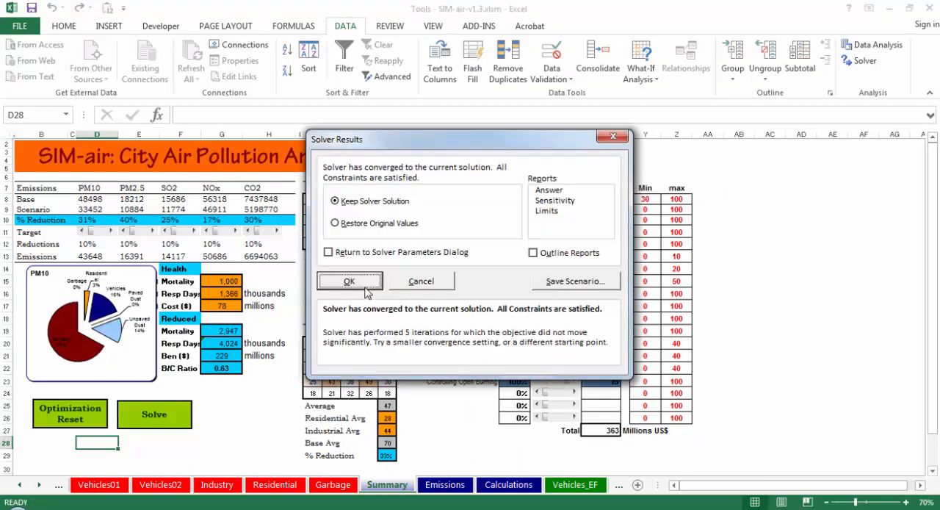
{"action": "left_click", "coordinate": [349, 282]}
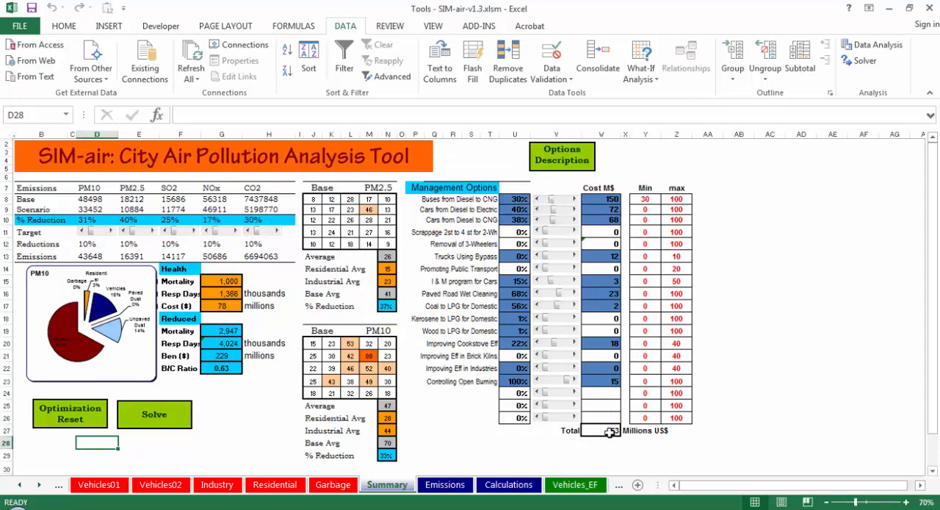
{"action": "left_click", "coordinate": [536, 444]}
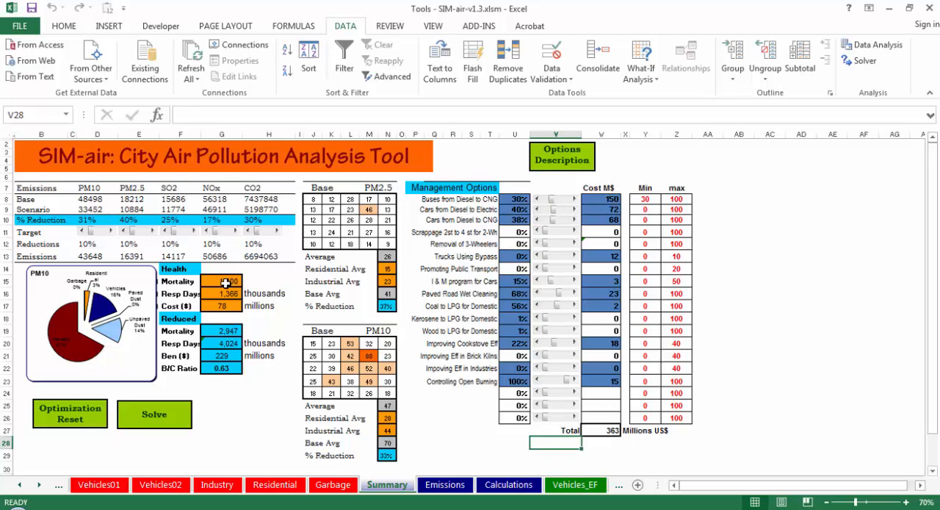
Step: Reset the optimization and add a Solver constraint limiting cell M9 of the PM2.5 concentration grid to at most 40
{"action": "left_click", "coordinate": [64, 407]}
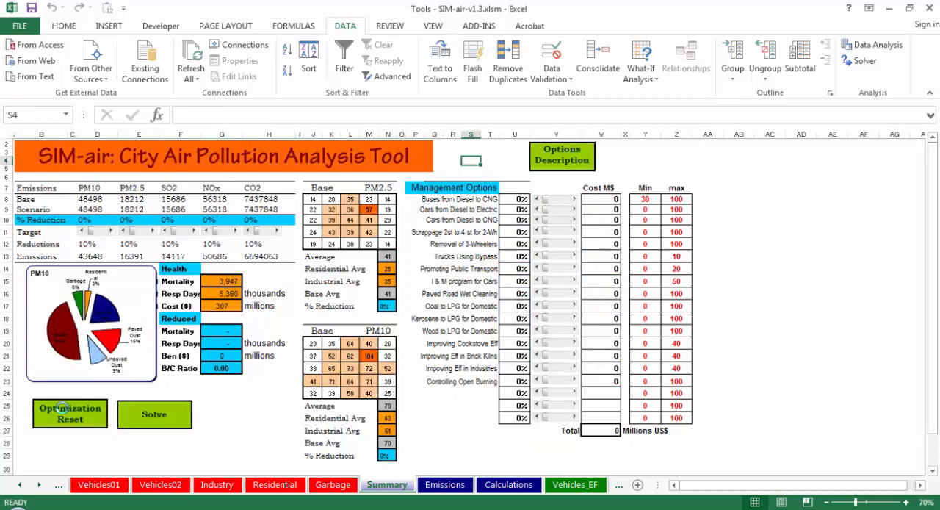
{"action": "left_click", "coordinate": [864, 62]}
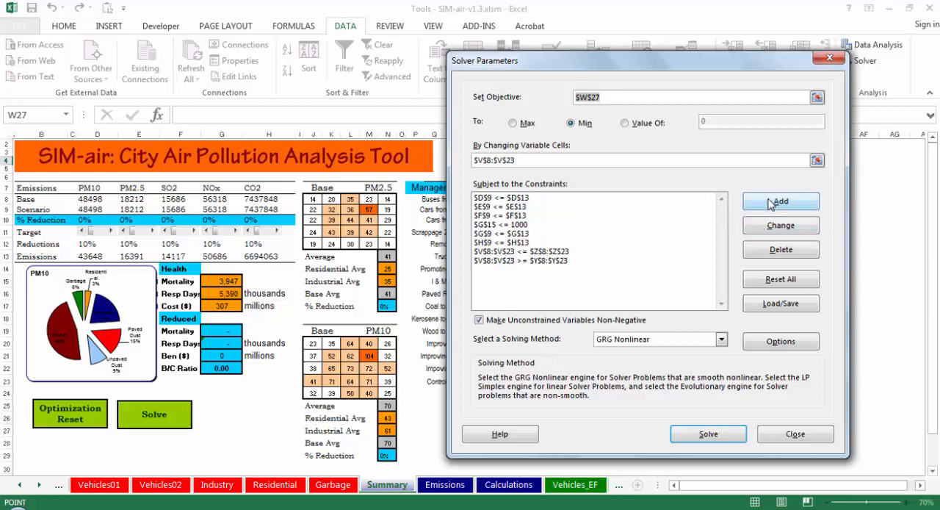
{"action": "left_click", "coordinate": [769, 203]}
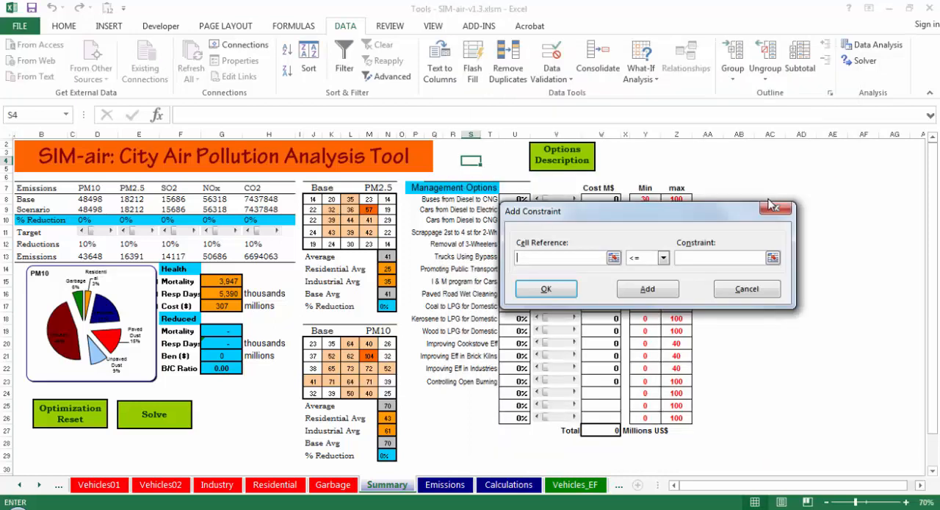
{"action": "left_click", "coordinate": [372, 211]}
{"action": "left_click", "coordinate": [691, 257]}
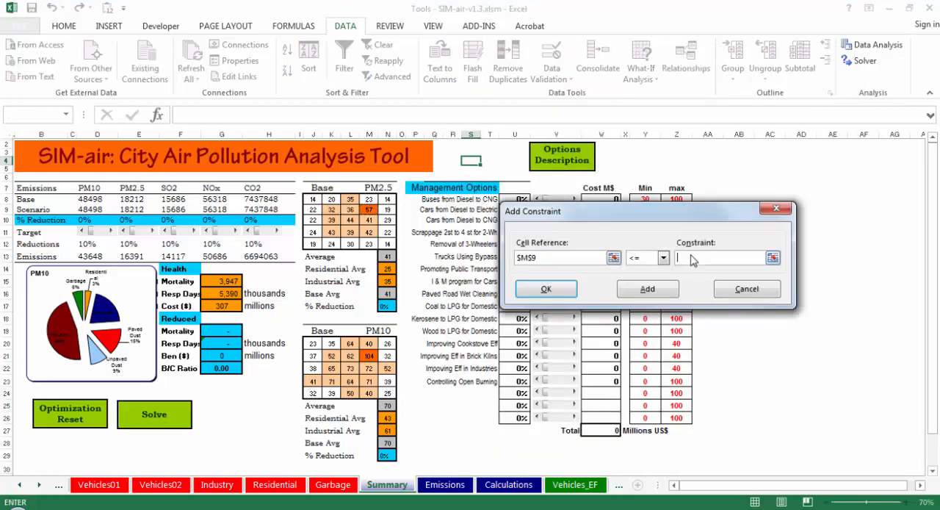
{"action": "type", "text": "40"}
{"action": "left_click", "coordinate": [555, 290]}
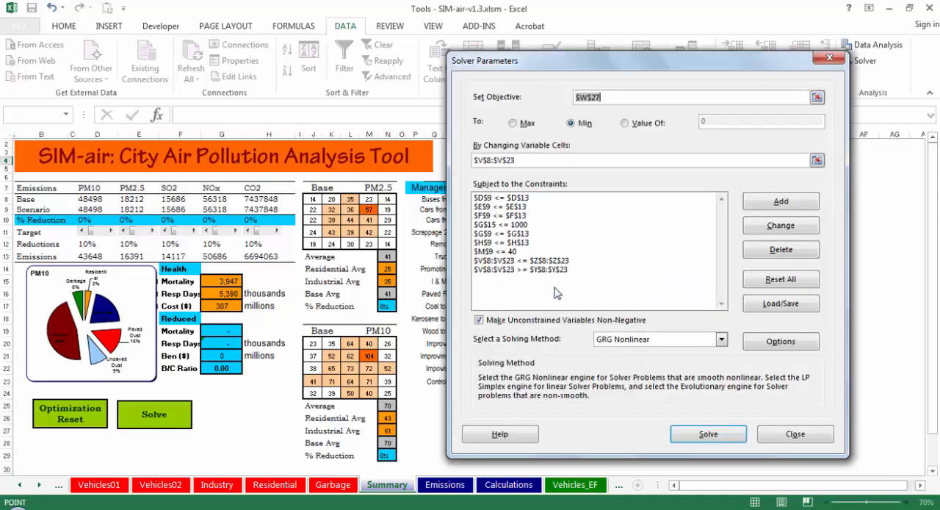
Step: Solve the model with the added PM2.5 concentration limit and check the constrained grid cell M9
{"action": "left_click", "coordinate": [706, 437]}
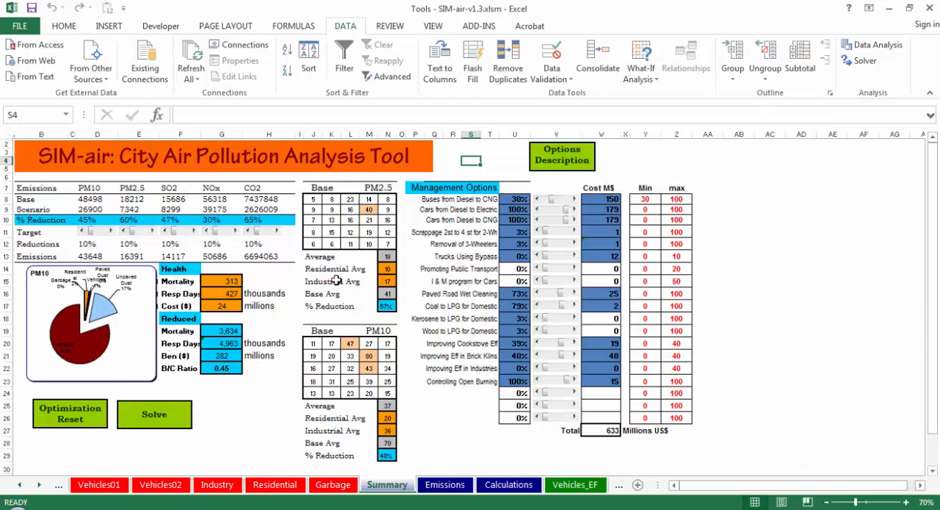
{"action": "left_click", "coordinate": [369, 210]}
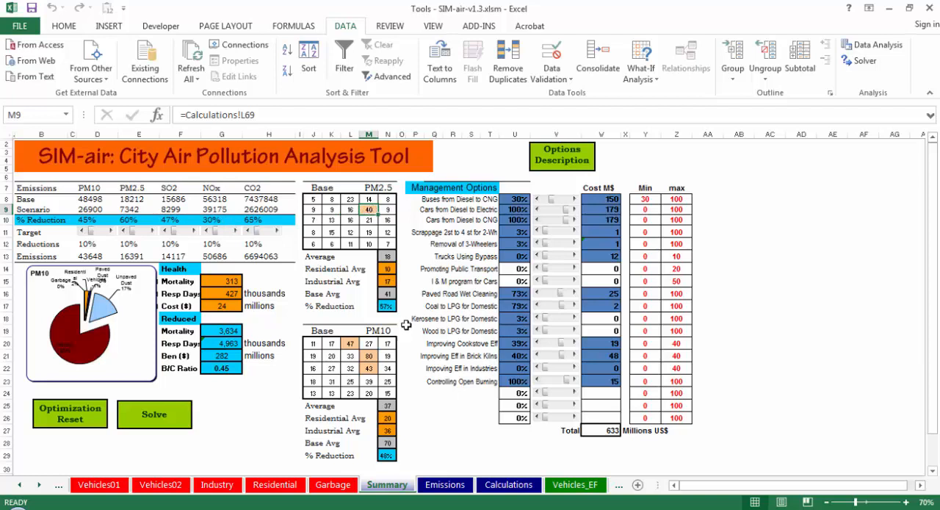
{"action": "left_click", "coordinate": [444, 415]}
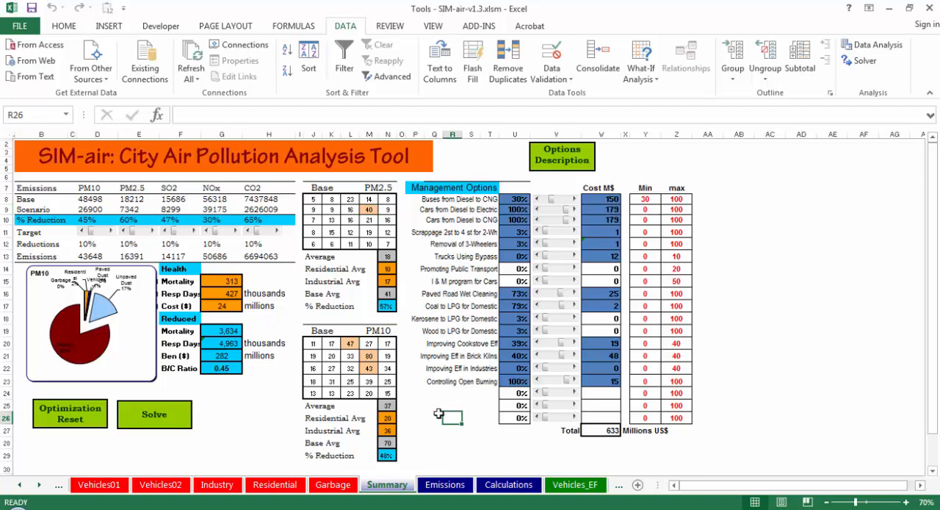
{"action": "left_click", "coordinate": [435, 405]}
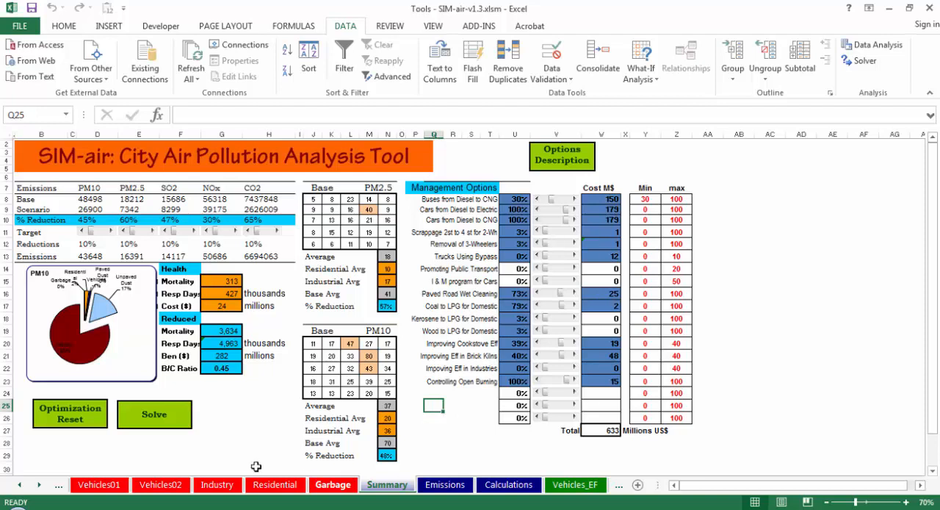
Step: Open the Cost_Curves sheet at the end of the workbook
{"action": "left_click", "coordinate": [41, 485]}
{"action": "left_click", "coordinate": [41, 485]}
{"action": "left_click", "coordinate": [41, 485]}
{"action": "left_click", "coordinate": [41, 485]}
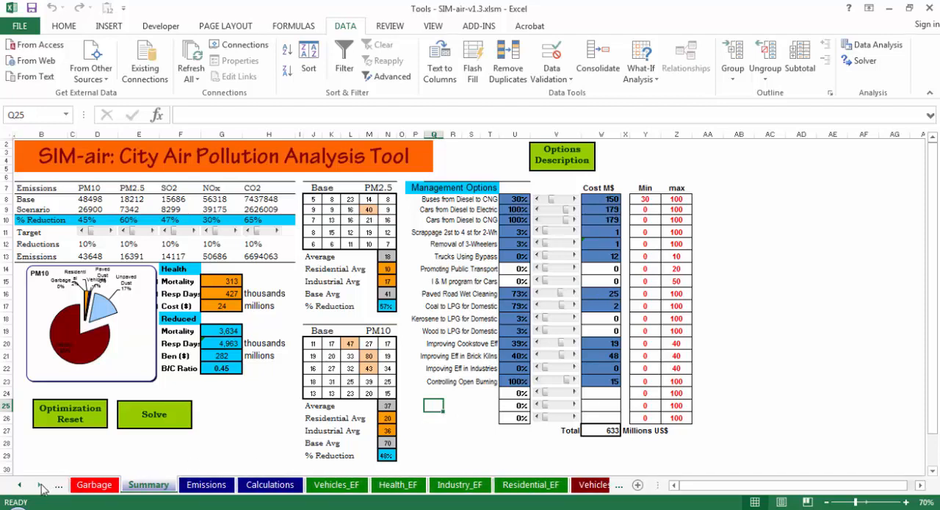
{"action": "left_click", "coordinate": [41, 485]}
{"action": "left_click", "coordinate": [41, 484]}
{"action": "left_click", "coordinate": [41, 484]}
{"action": "left_click", "coordinate": [41, 484]}
{"action": "left_click", "coordinate": [41, 485]}
{"action": "left_click", "coordinate": [41, 485]}
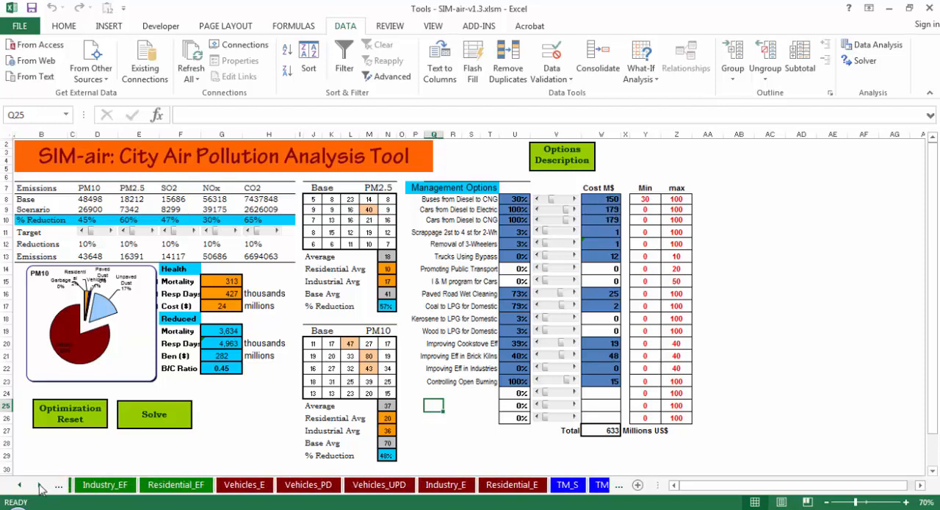
{"action": "left_click", "coordinate": [41, 485]}
{"action": "left_click", "coordinate": [41, 485]}
{"action": "left_click", "coordinate": [41, 484]}
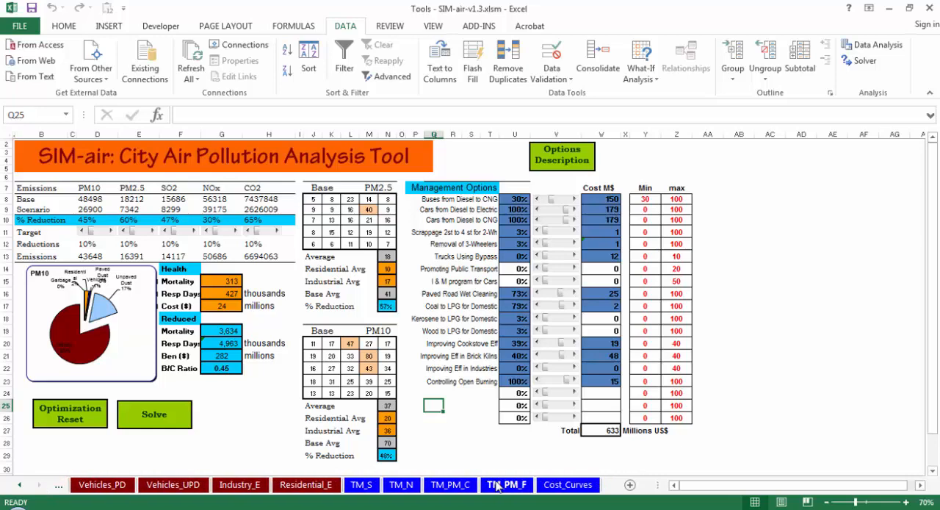
{"action": "left_click", "coordinate": [567, 489]}
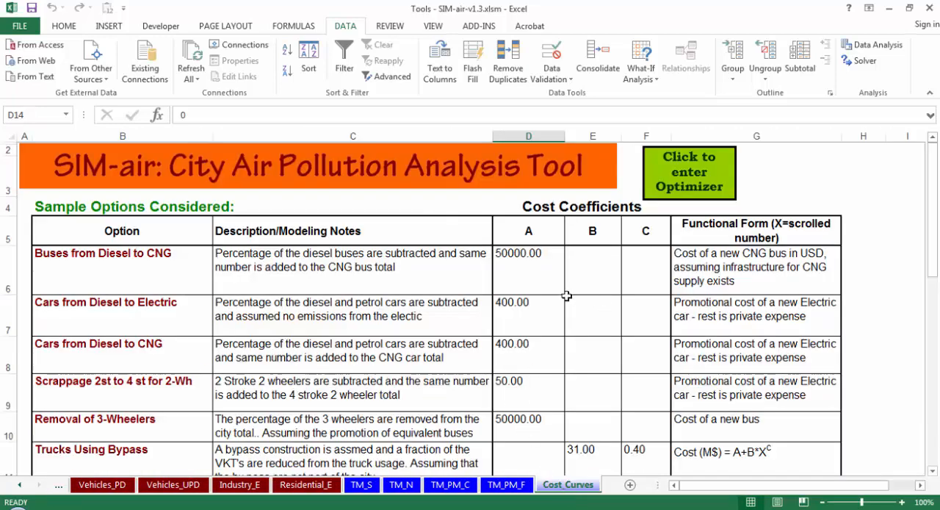
Step: Review the cost coefficients and functional forms of all the management options, starting with Buses from Diesel to CNG
{"action": "left_click", "coordinate": [532, 254]}
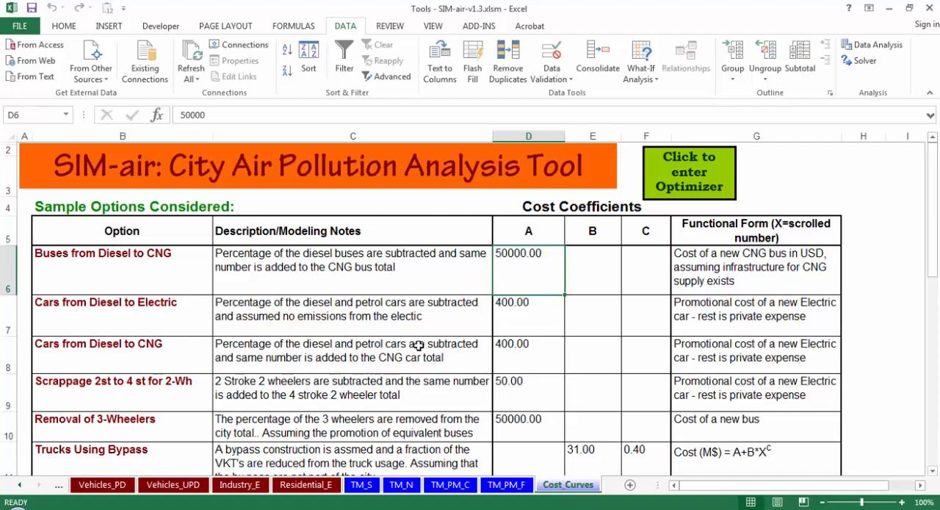
{"action": "key", "text": "Page_Down"}
{"action": "key", "text": "Page_Down"}
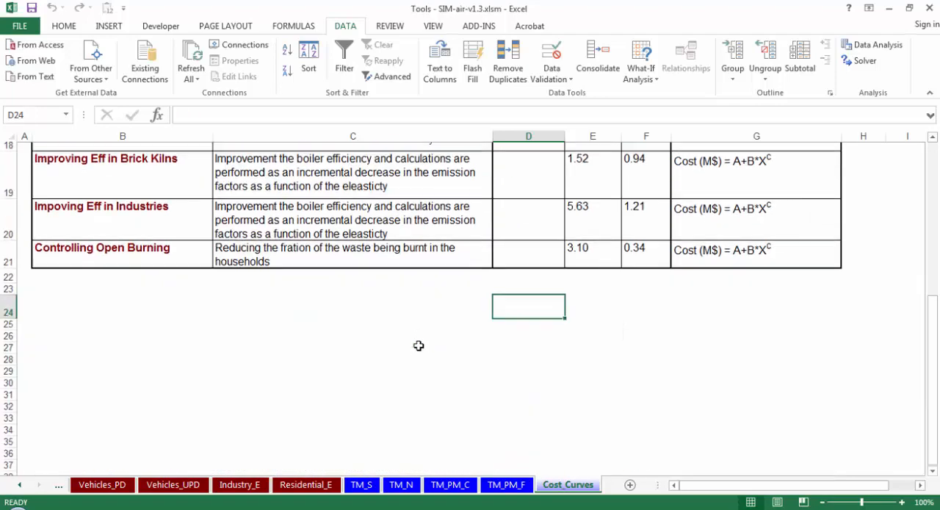
{"action": "key", "text": "Page_Up"}
{"action": "key", "text": "Page_Up"}
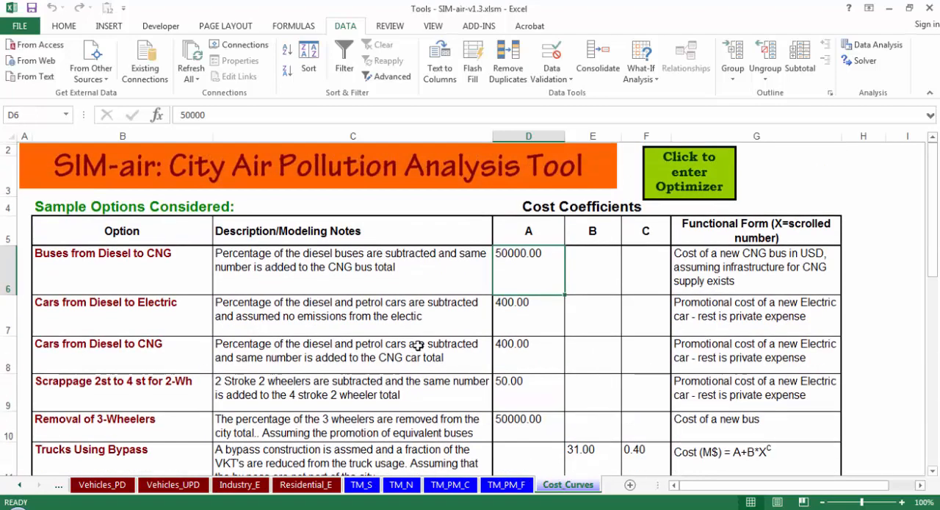
Step: Go back from the Cost_Curves sheet toward the workbook's earlier sheets
{"action": "left_click", "coordinate": [21, 486]}
{"action": "left_click", "coordinate": [21, 486]}
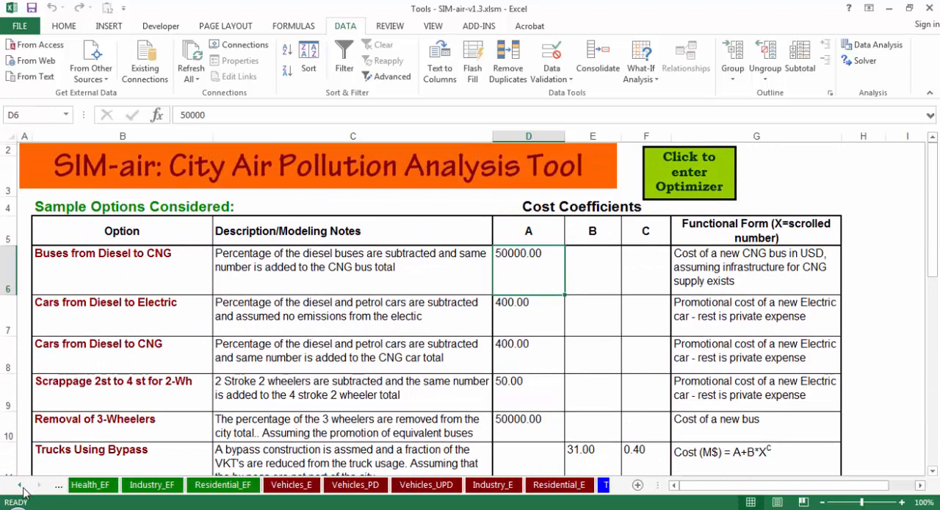